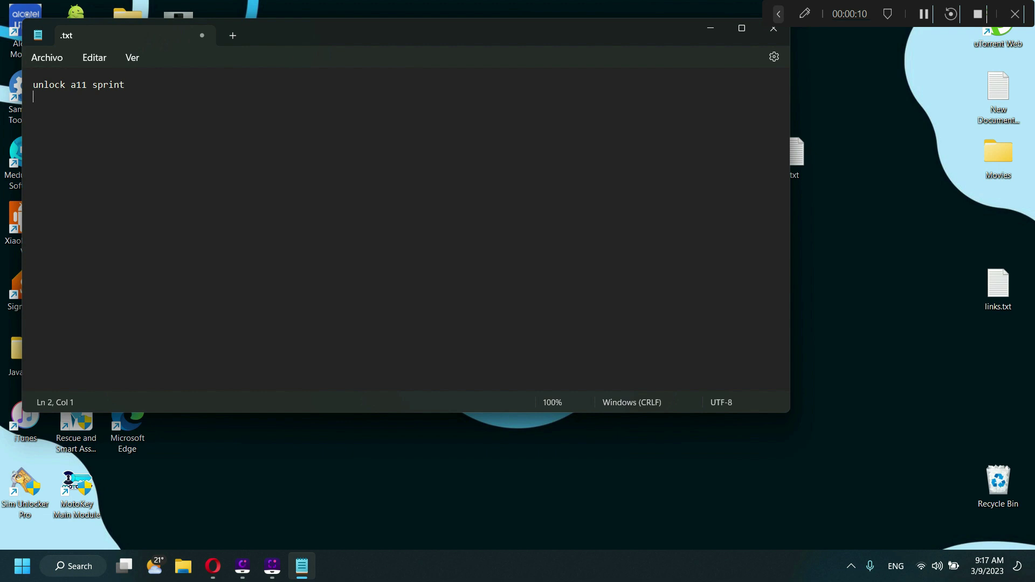
- Switch to the Opera browser, open a new tab and search the web for samfw
left_click(214, 570)
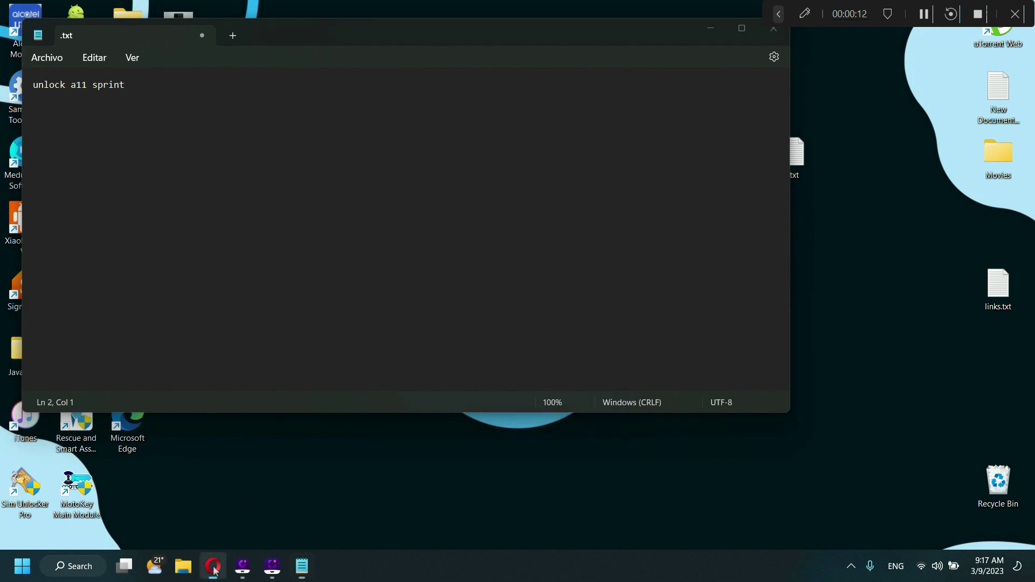
right_click(214, 570)
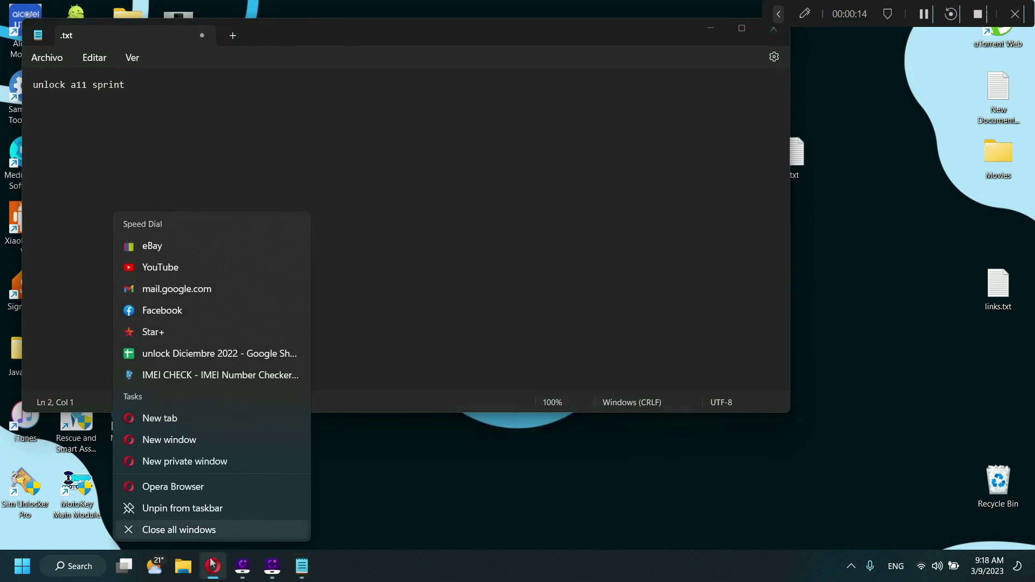
left_click(183, 417)
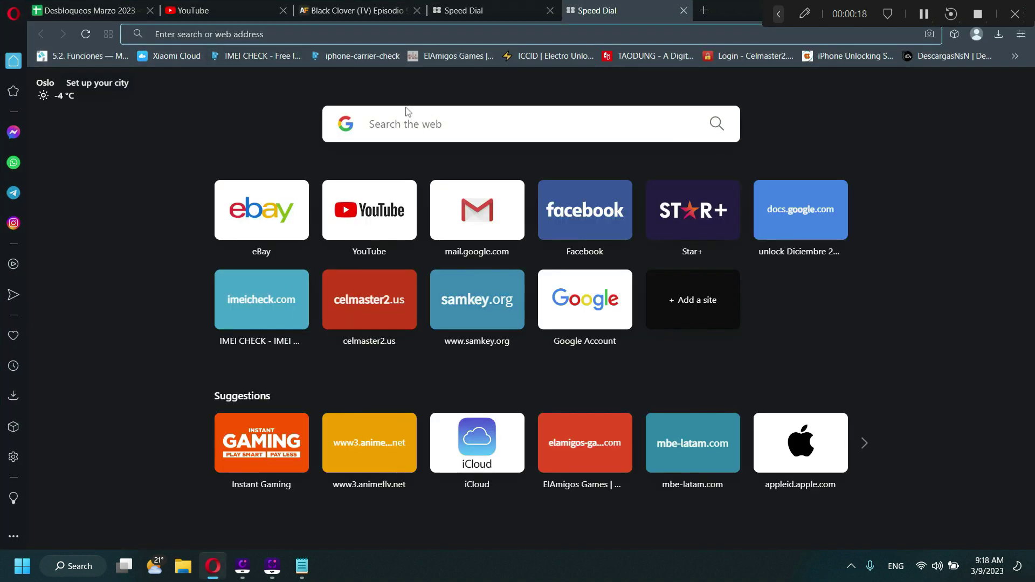
left_click(409, 121)
type("sa")
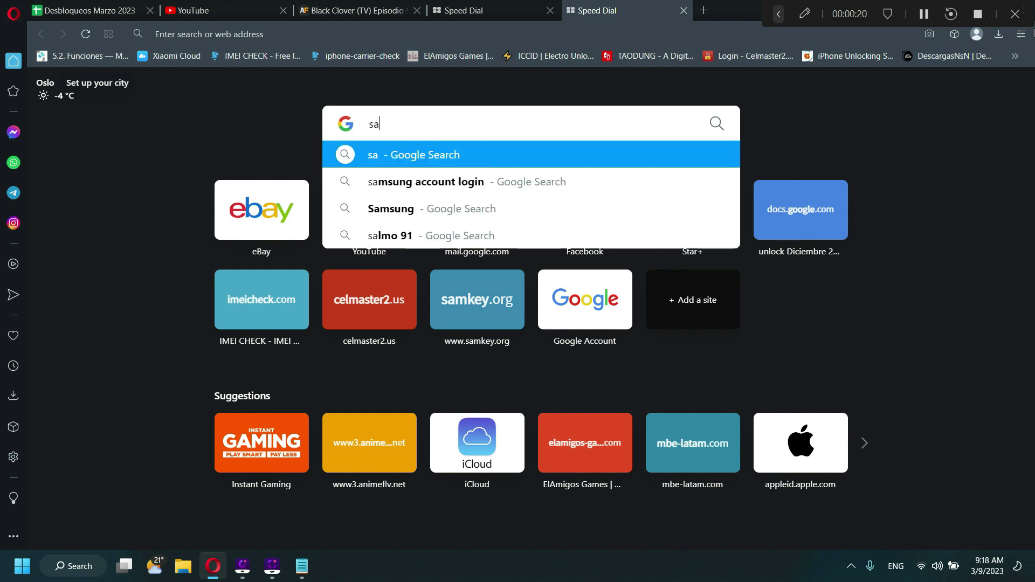
type("mfw")
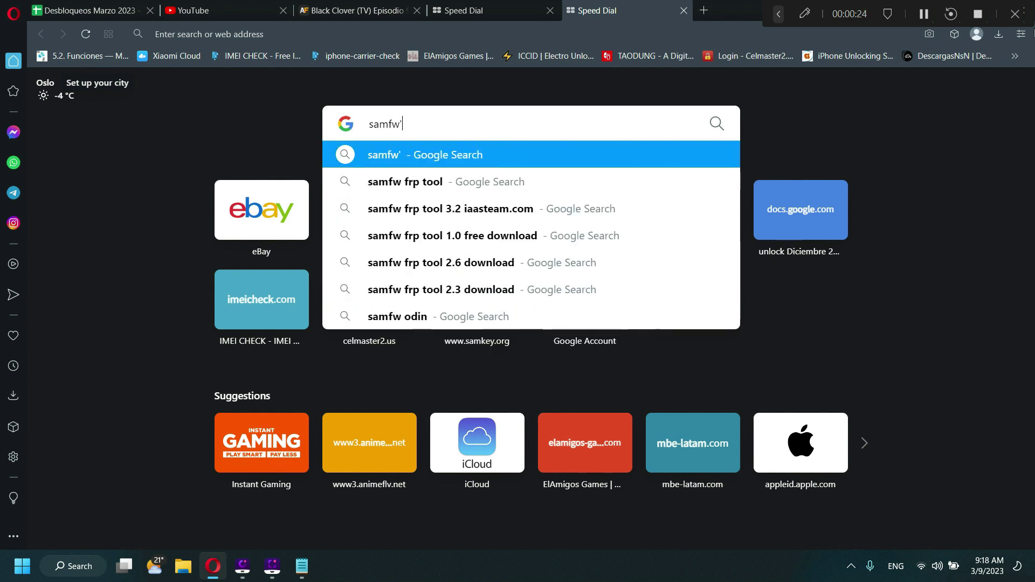
key("Return")
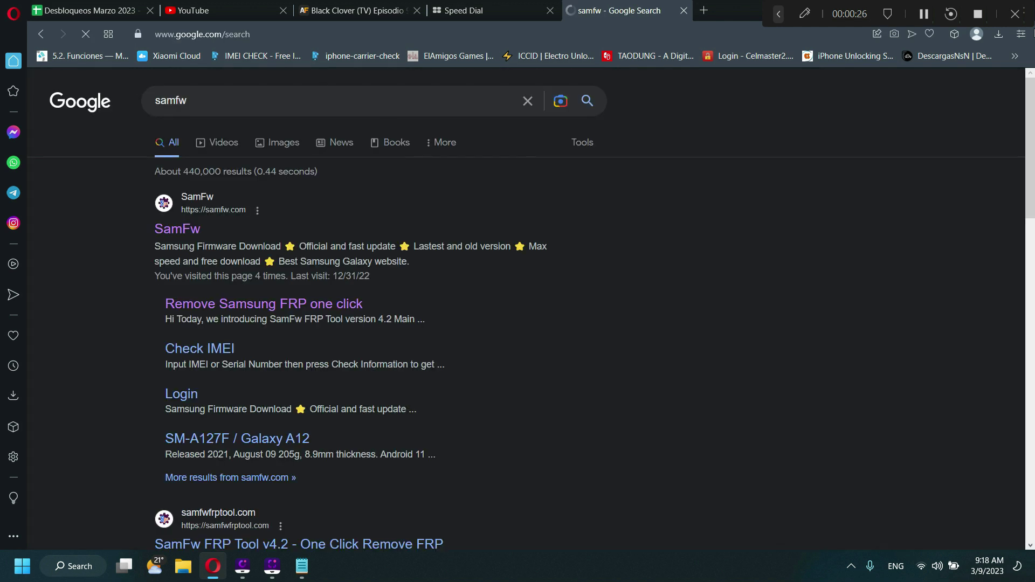
- Open the SamFw website, samfw.com, from the search results
mouse_move(247, 209)
left_mouse_down()
mouse_move(189, 198)
mouse_move(249, 211)
left_mouse_up()
left_click_drag(181, 194, 258, 209)
left_click(253, 241)
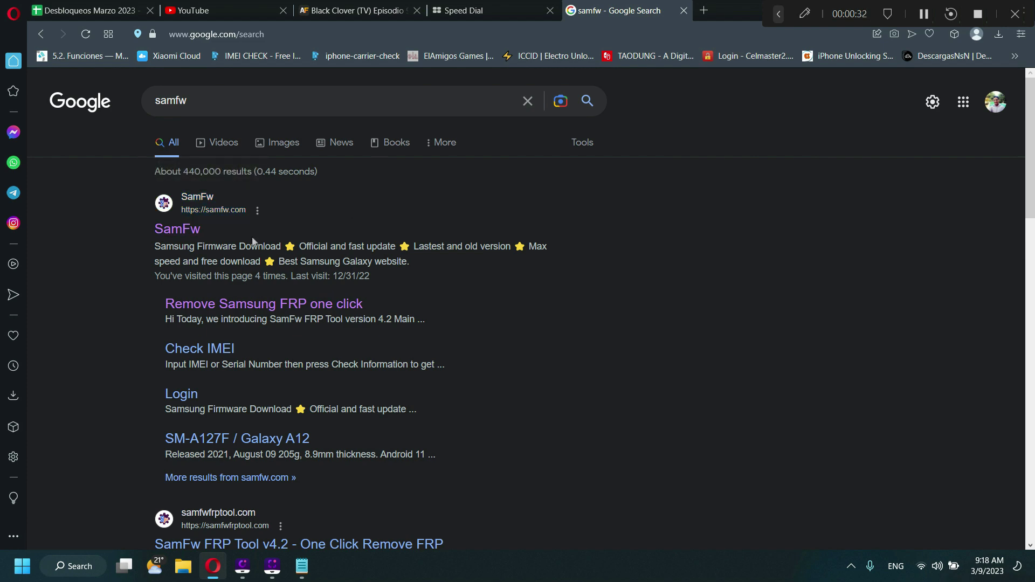
left_click(188, 229)
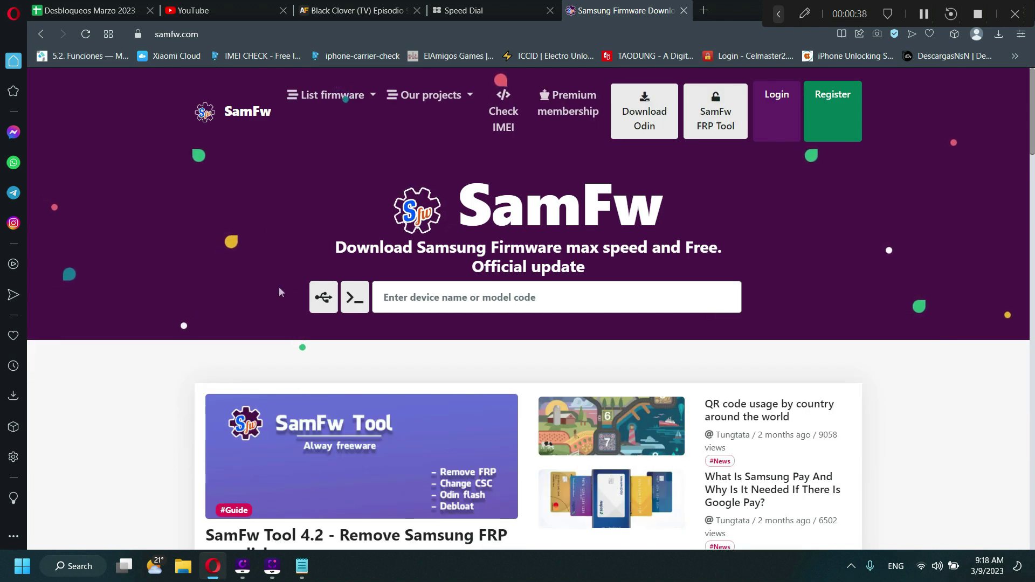
- Search the site for model a115w and open the SM-A115W / Galaxy A11 firmware page
left_click(440, 298)
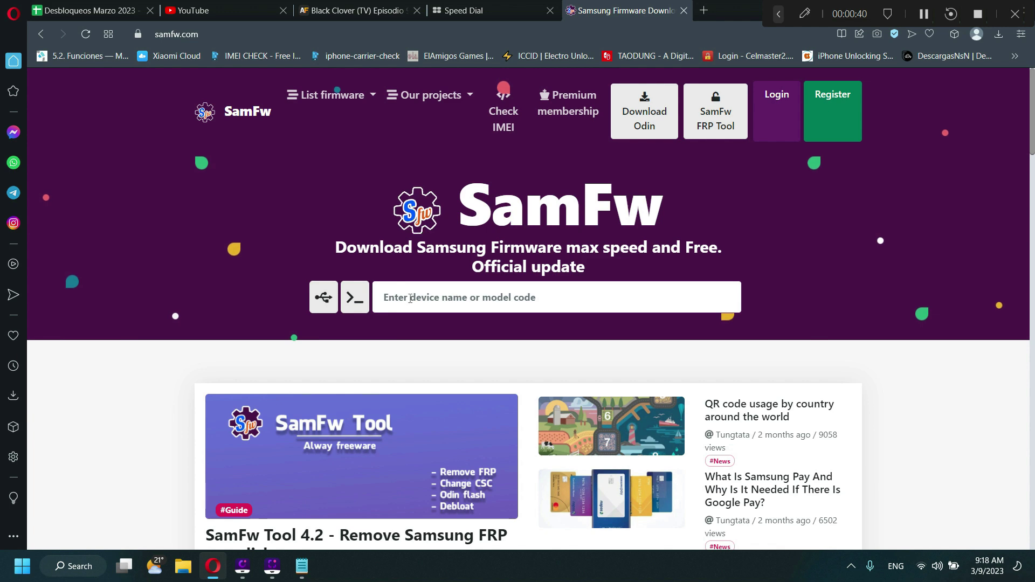
type("a115w")
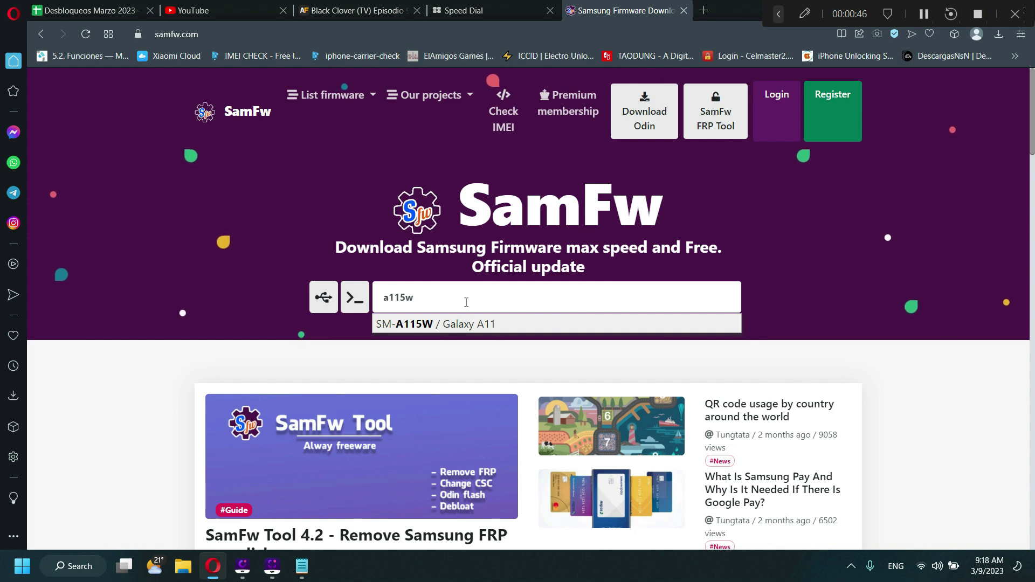
left_click(436, 325)
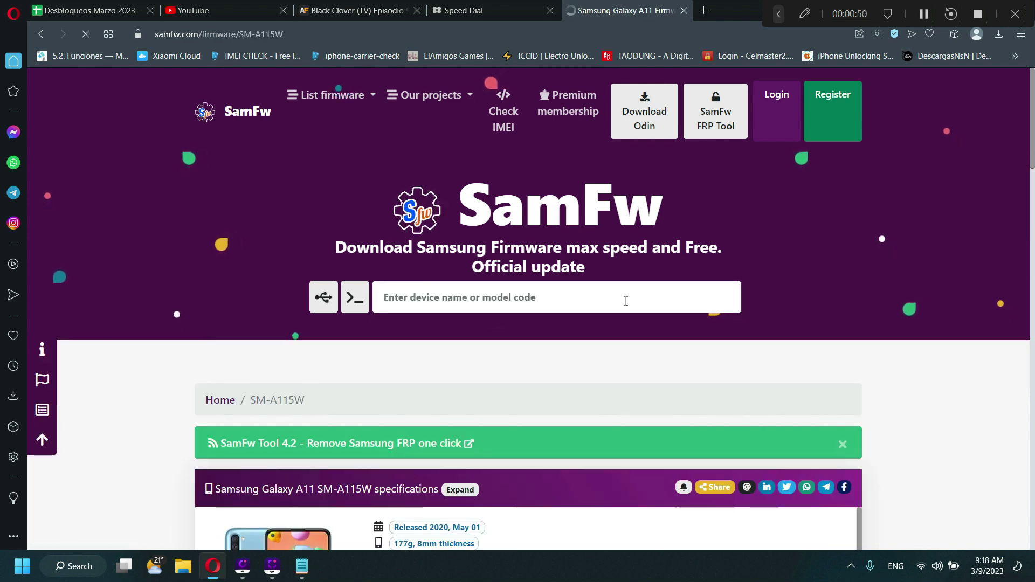
- Check the version and bit revision in the firmware list and open the BMC firmware A115WVLS7CWA1
scroll(625, 301, "down", 10)
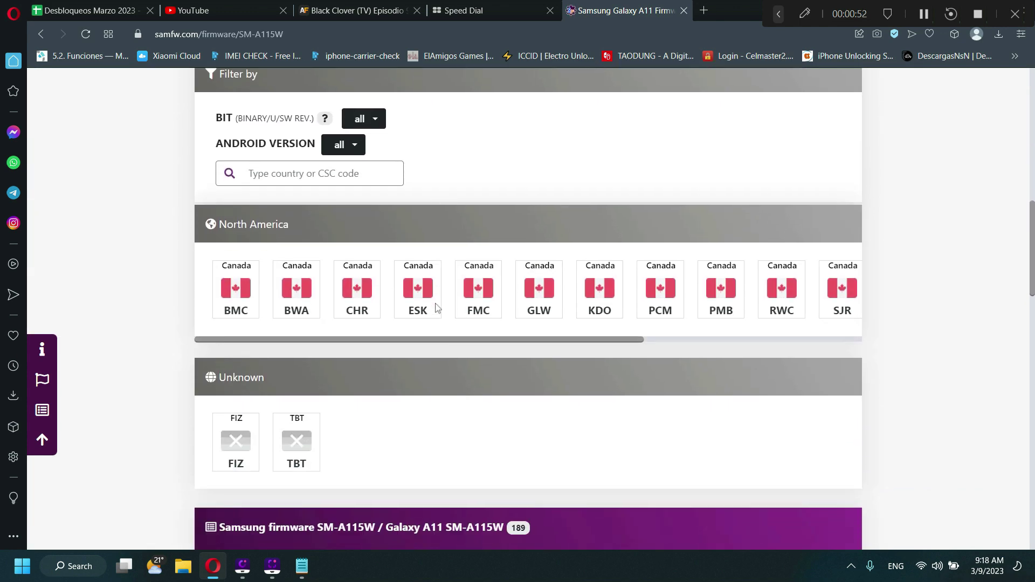
scroll(438, 308, "down", 7)
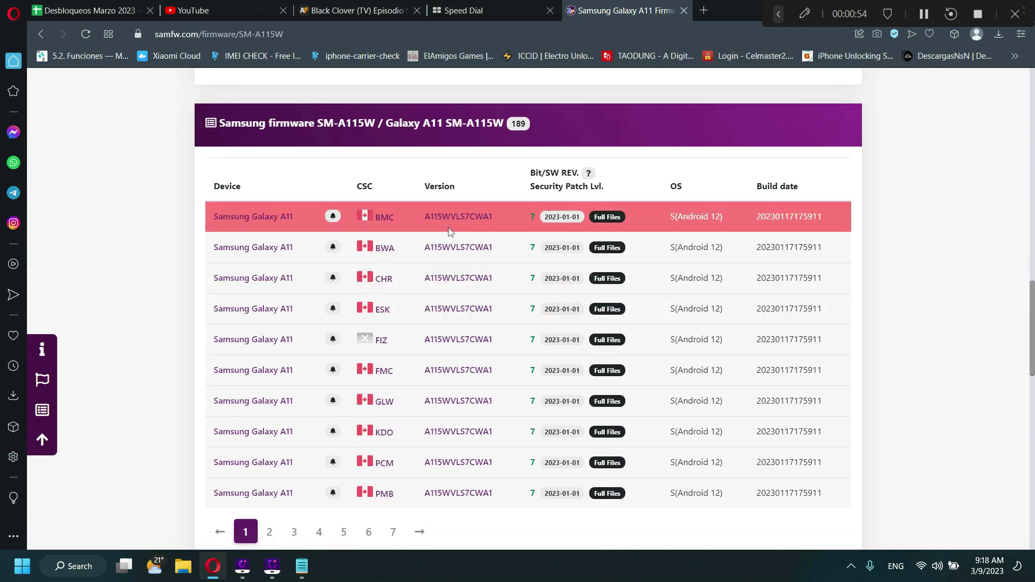
left_click_drag(492, 217, 425, 217)
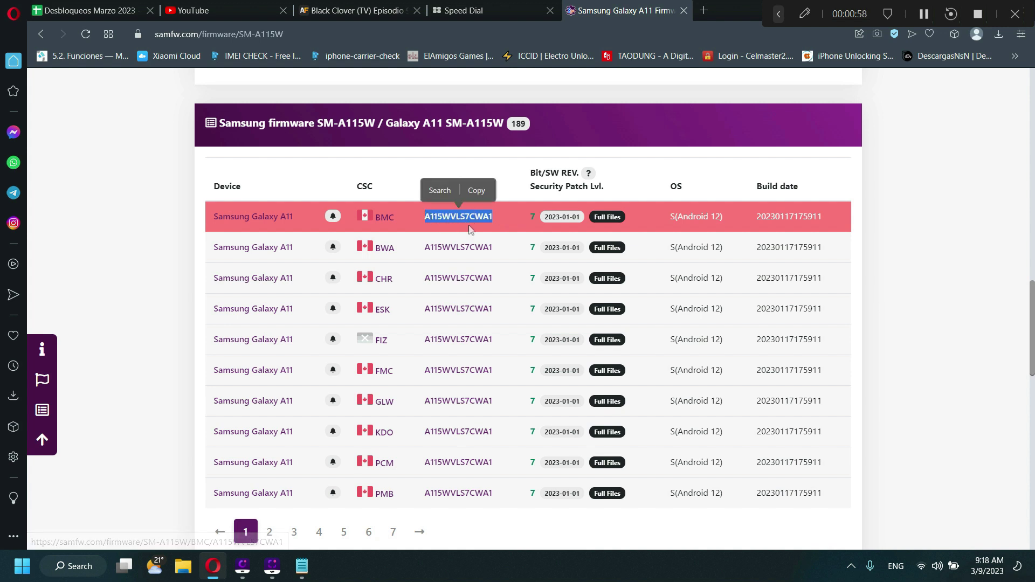
left_click(534, 217)
left_click_drag(526, 218, 532, 222)
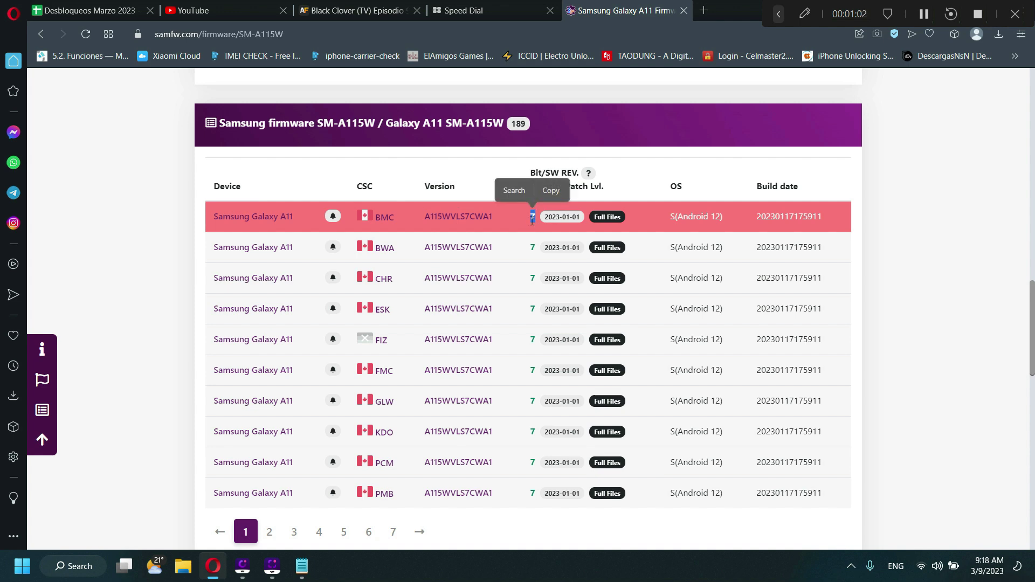
left_click(531, 224)
scroll(518, 407, "down", 7)
scroll(518, 407, "down", 5)
scroll(519, 407, "up", 15)
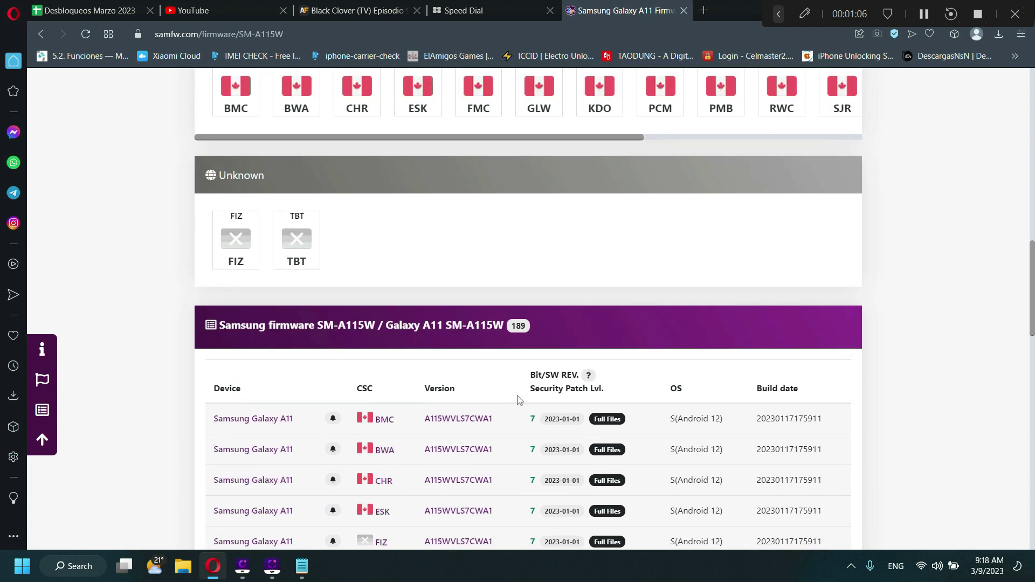
left_click(462, 419)
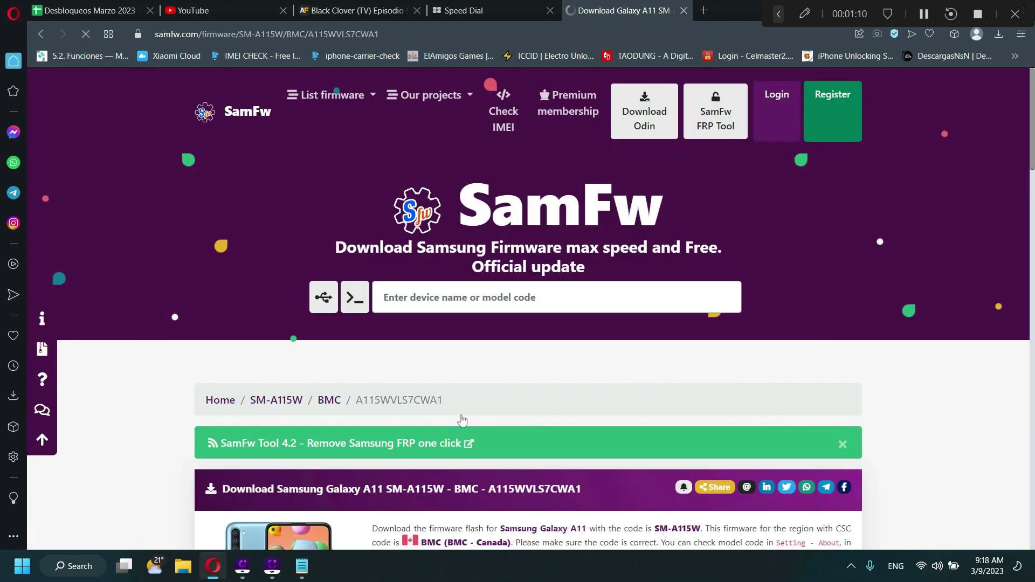
- Request the CP_A115WVLS7CWA1 zip among the child files for download from the SamFw server
scroll(464, 418, "down", 15)
scroll(473, 415, "down", 2)
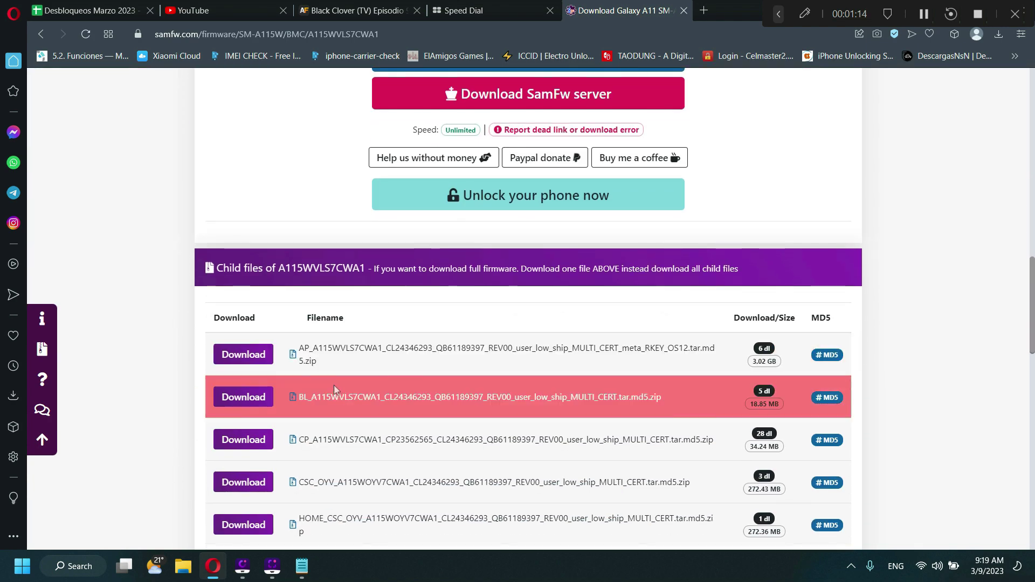
left_click_drag(300, 439, 725, 448)
left_click(332, 461)
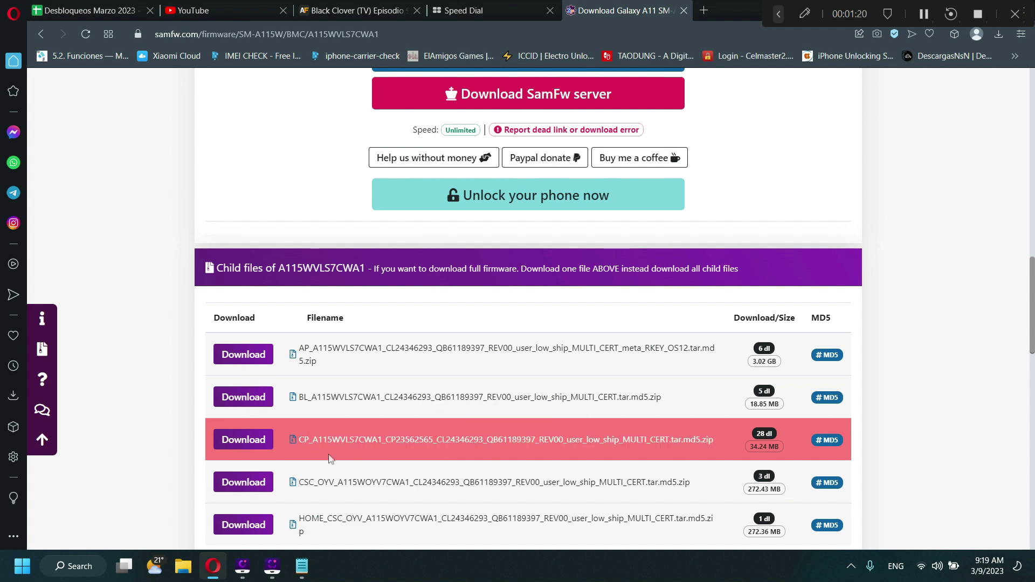
left_click(247, 441)
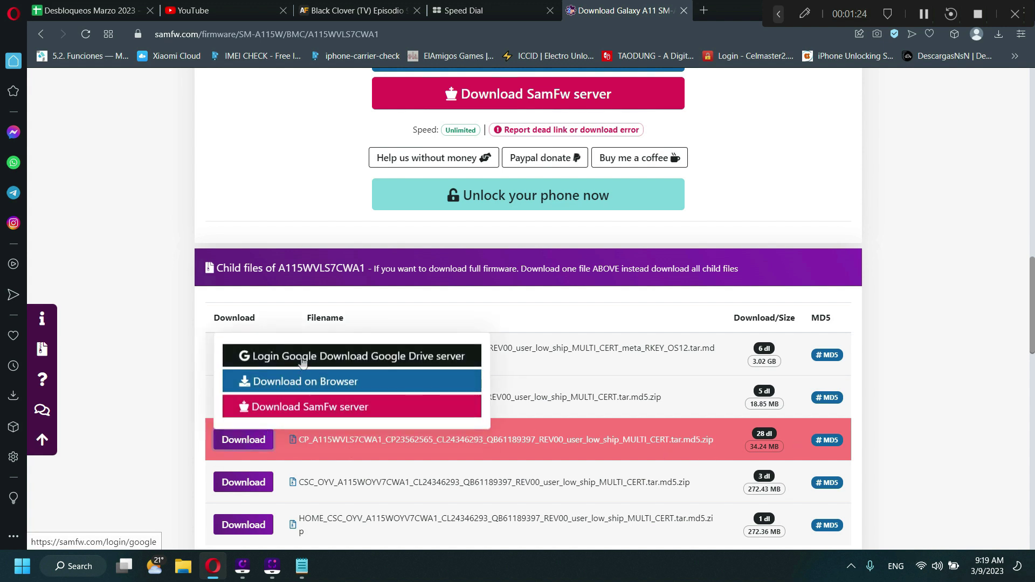
left_click(314, 412)
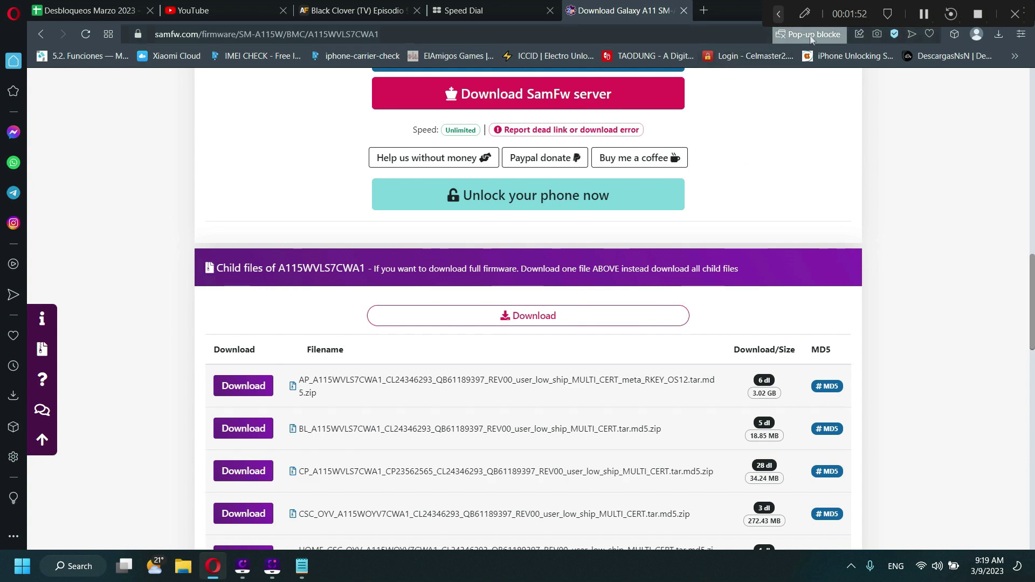
- Open the blocked pop-up's samsung.cloud link to start the CP file download
left_click(814, 35)
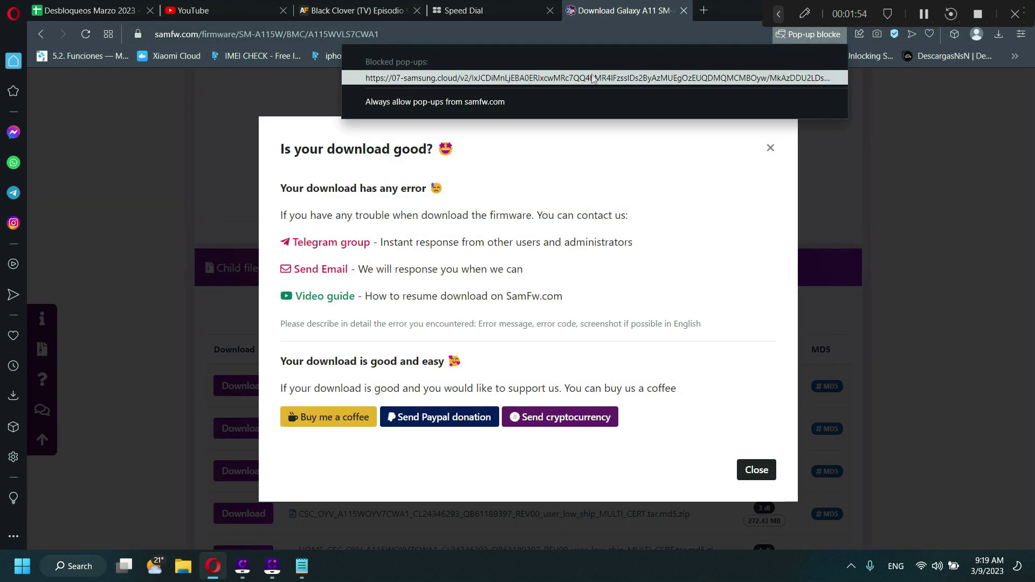
left_click(542, 78)
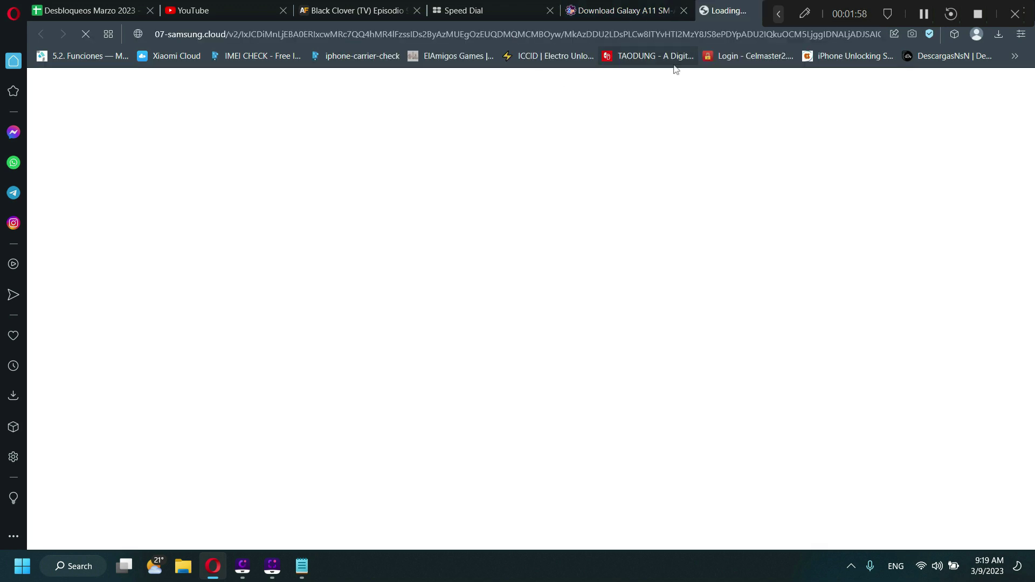
left_click(757, 34)
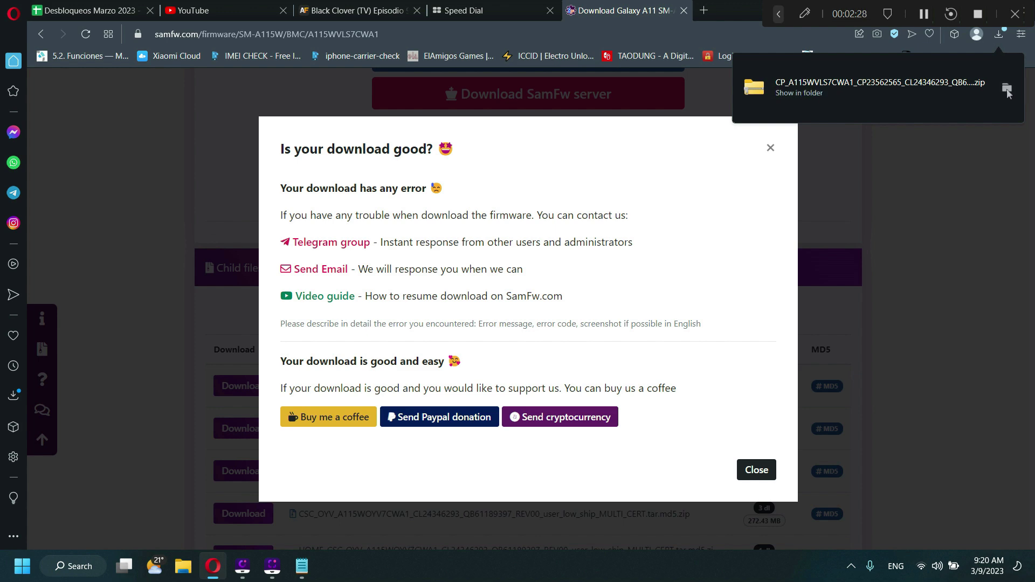
- Show the downloaded CP_A115WVLS7CWA1 zip in its folder and cut it for moving
left_click(1006, 89)
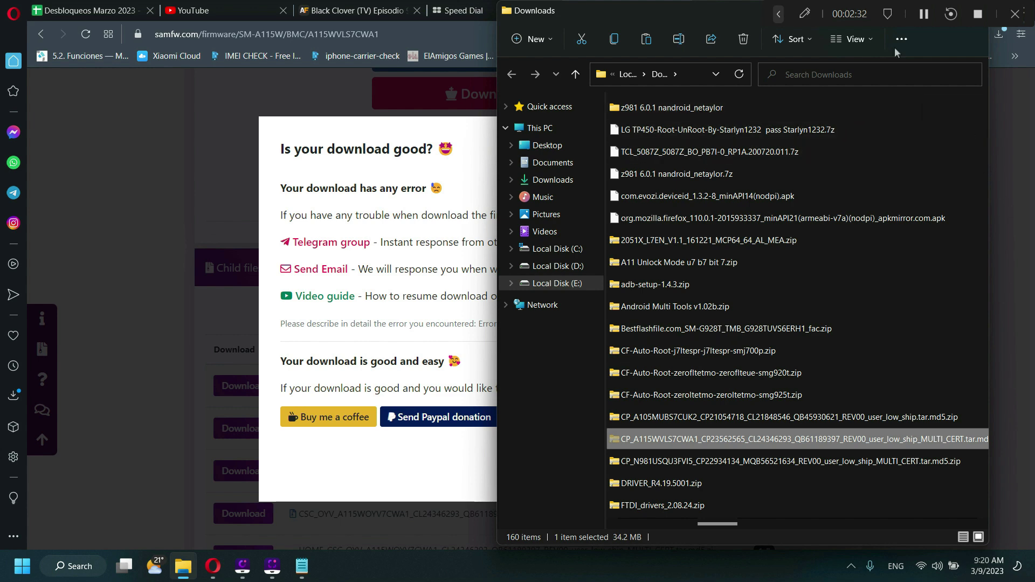
right_click(688, 446)
left_click(702, 464)
- Minimize the Downloads window, dismiss the download feedback dialog and un-maximize the browser to expose the desktop
left_click_drag(565, 22, 424, 154)
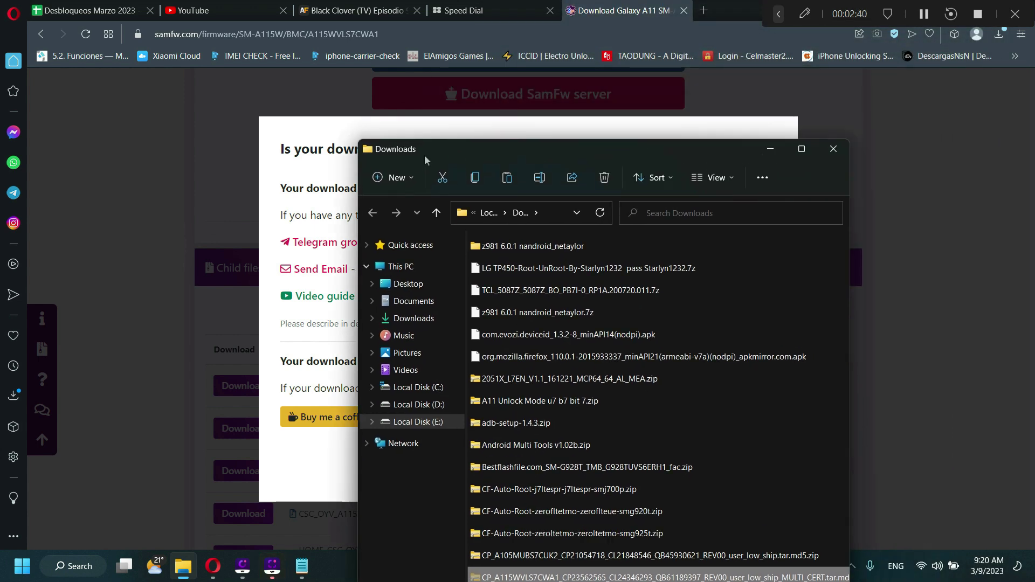
left_click(770, 149)
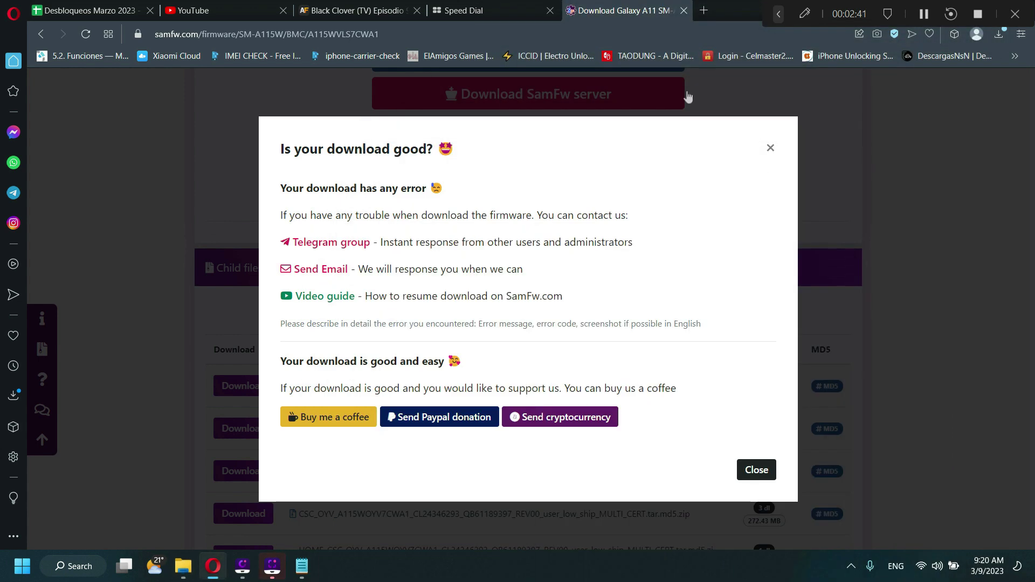
left_click(770, 149)
left_click_drag(740, 12, 299, 56)
- Create a desktop folder named "unlock a11 sprint tmo y metro"
right_click(880, 261)
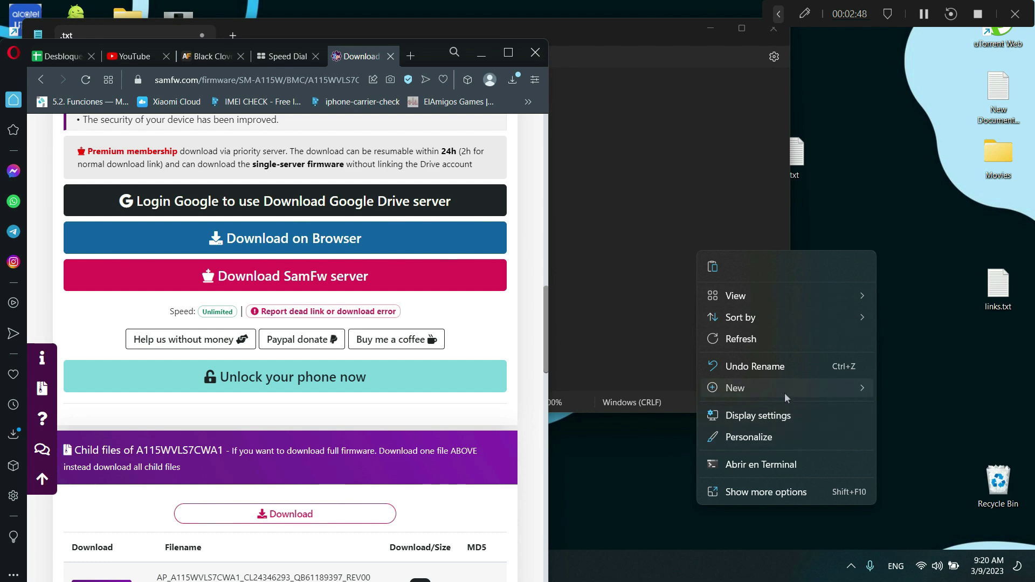
mouse_move(785, 392)
left_click(732, 171)
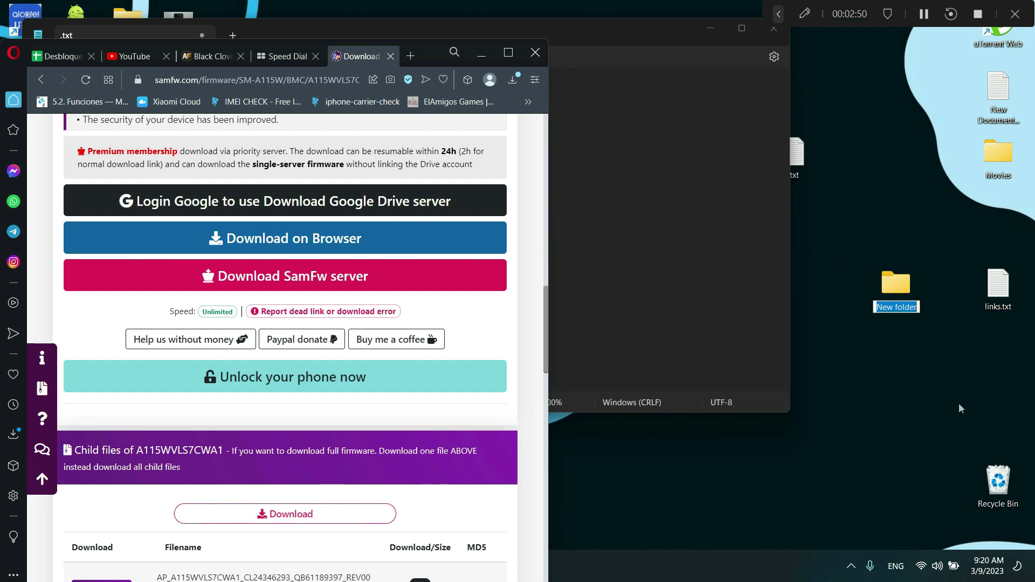
type("un")
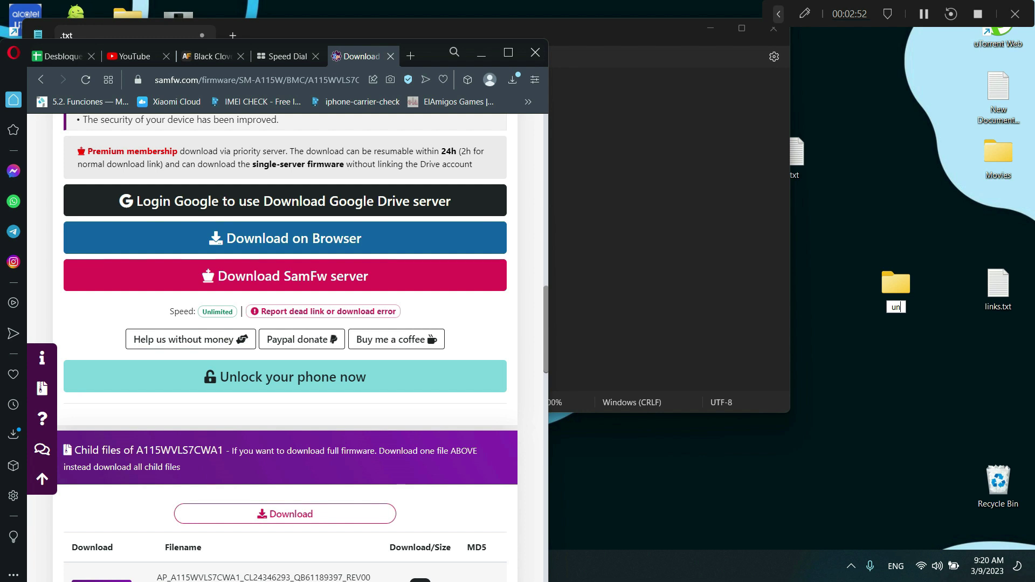
type("lock a11 sprint")
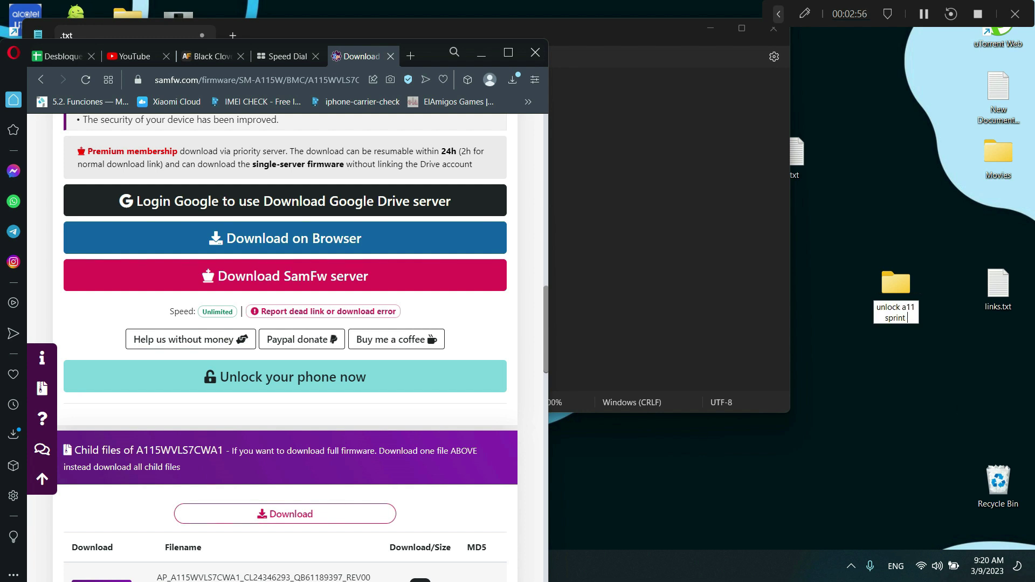
type(" tmo y metro")
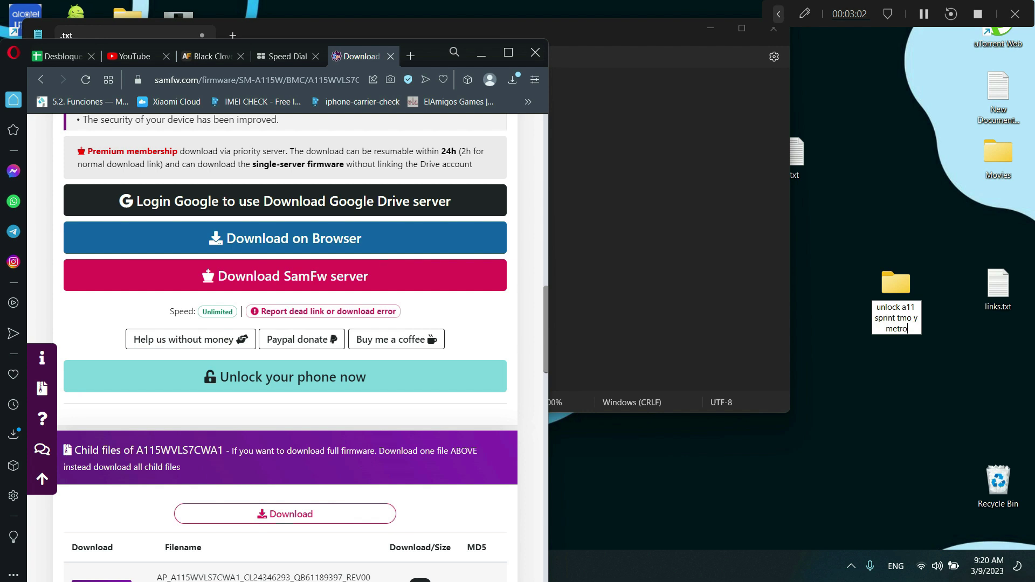
left_click(960, 408)
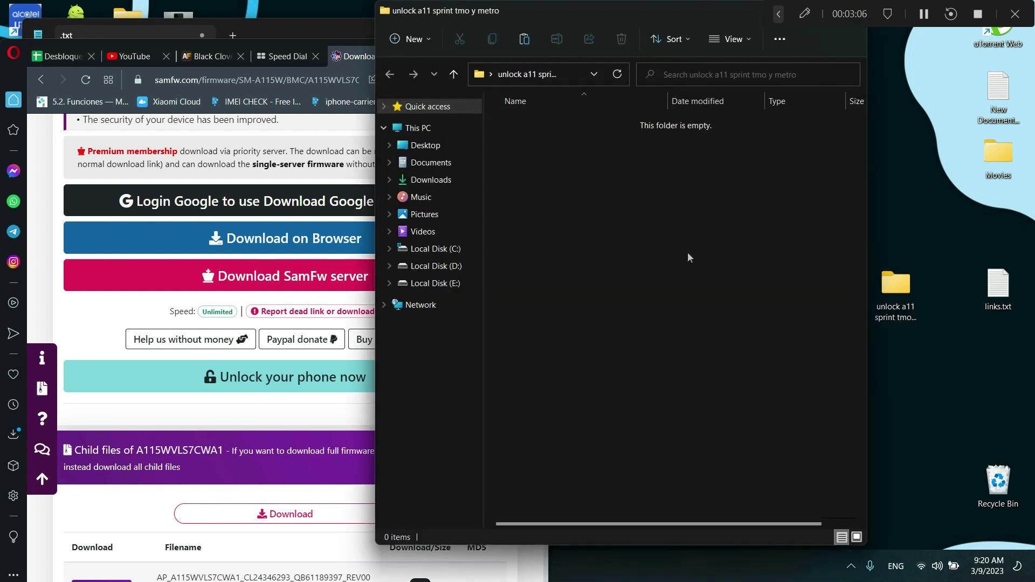
- Open the "unlock a11 sprint tmo y metro" folder and paste the CP firmware zip into it
key("ctrl+v")
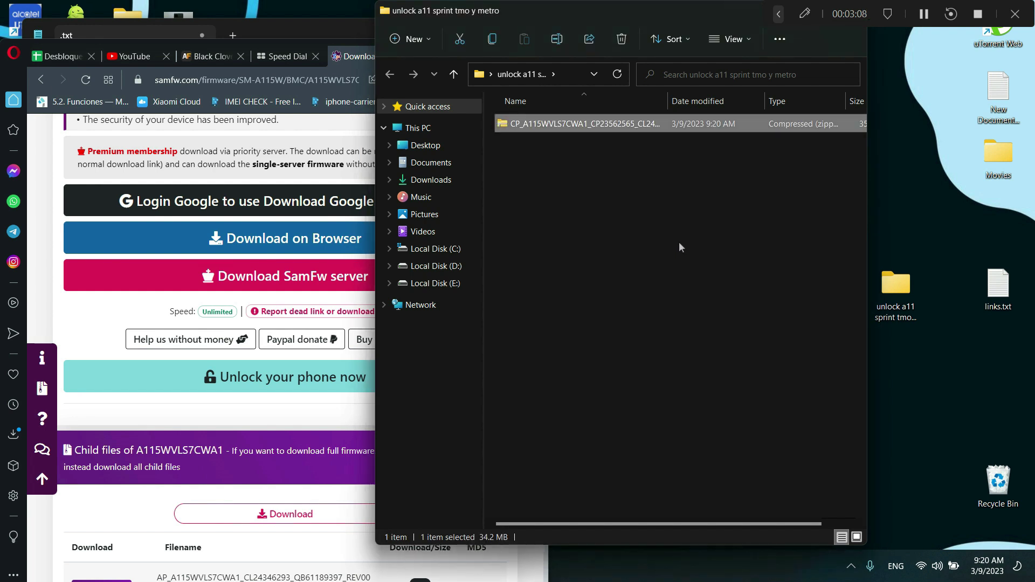
left_click(888, 311)
left_click(899, 323)
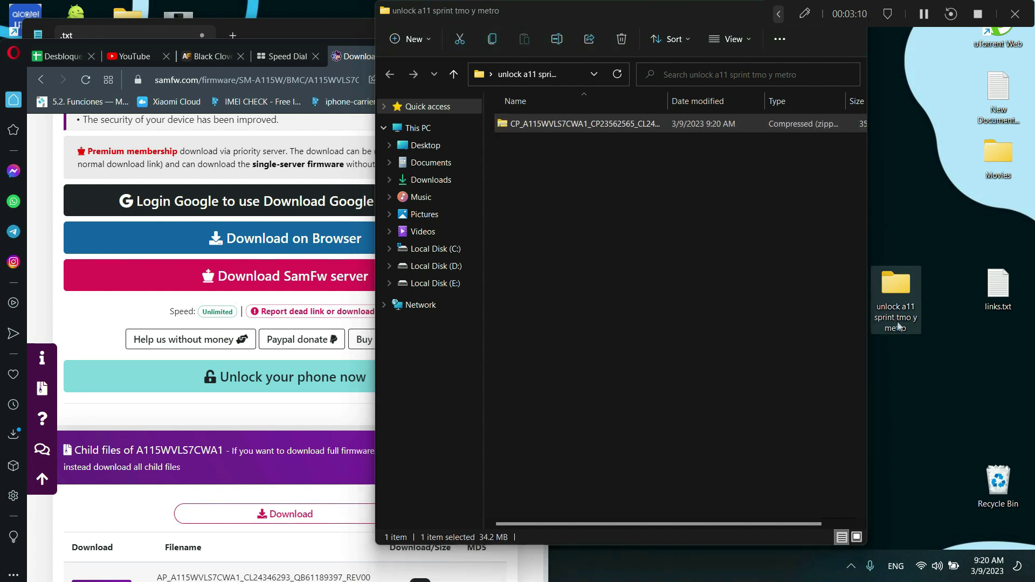
- Rename the desktop folder to "unlock a11 boost sprint tmo y metro"
left_click(875, 318)
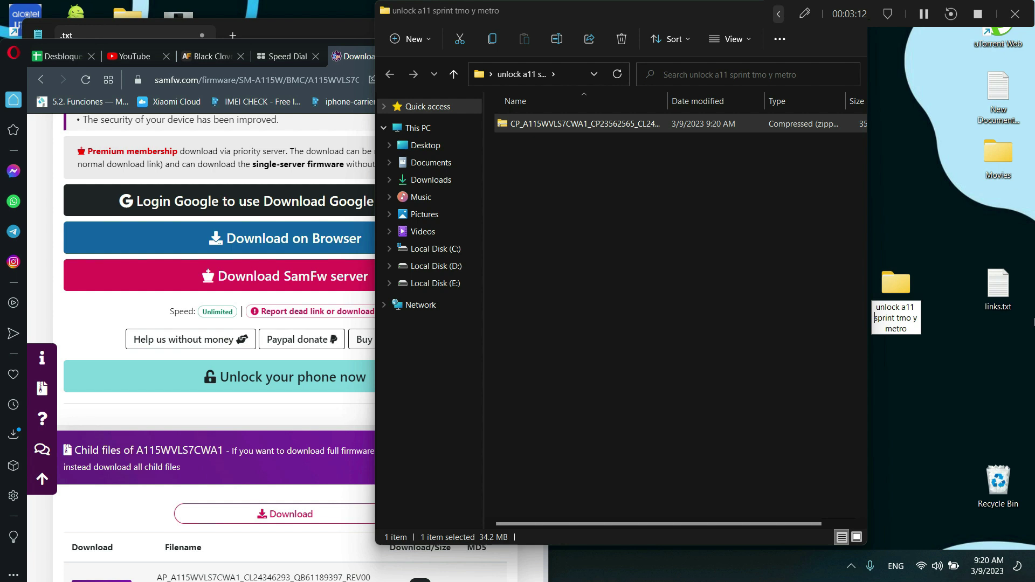
type("boo")
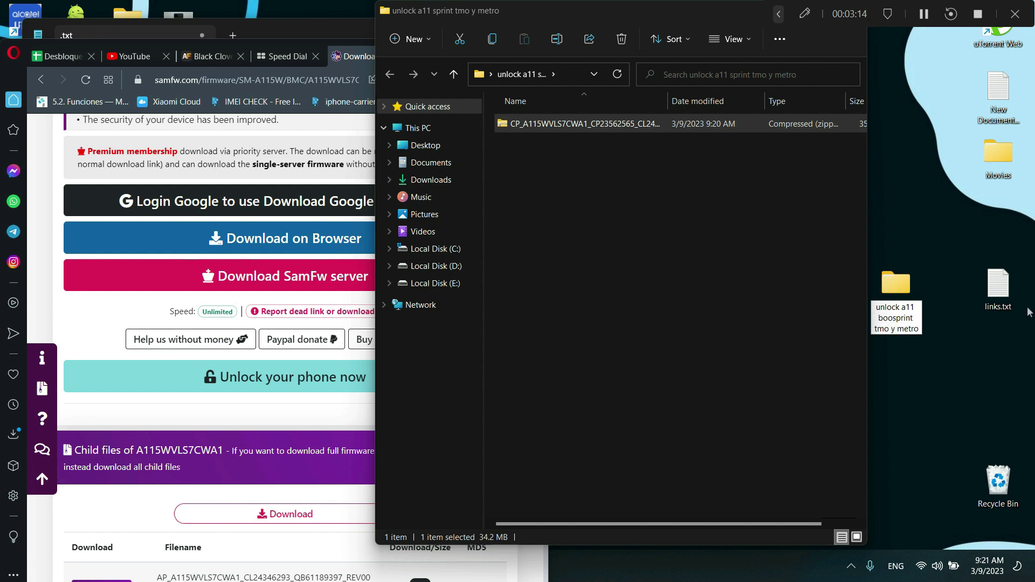
type("st")
key("Return")
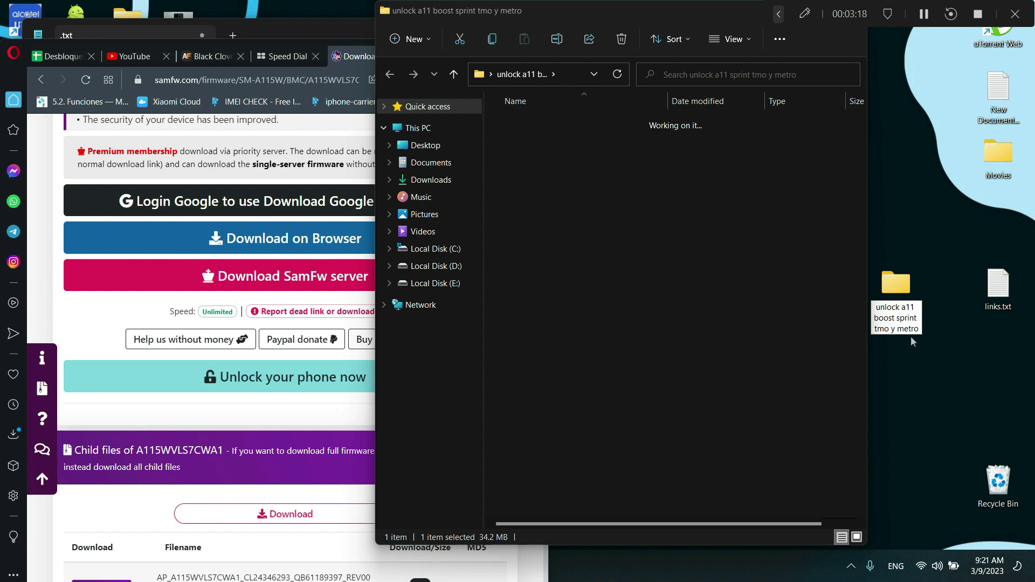
left_click(728, 318)
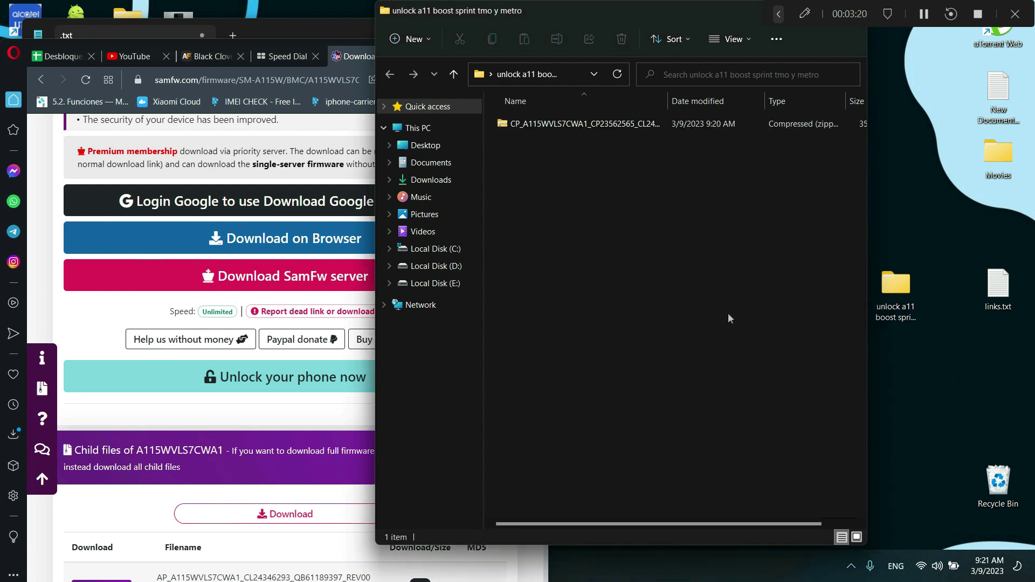
- Extract the CP_A115WVLS7CWA1 zip inside its folder and check the extracted MD5 file
left_click(598, 126)
right_click(599, 126)
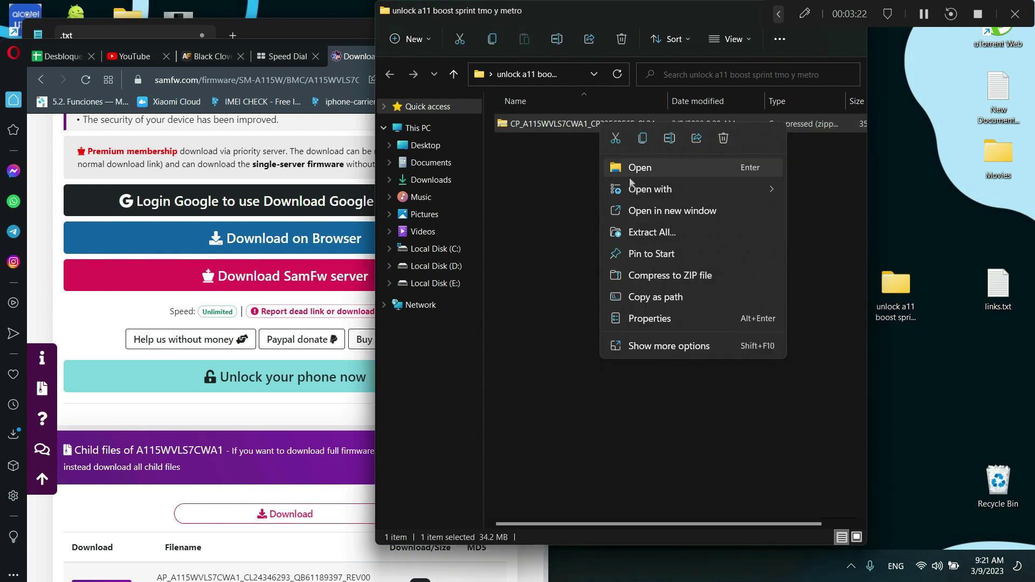
left_click(650, 233)
left_click(621, 418)
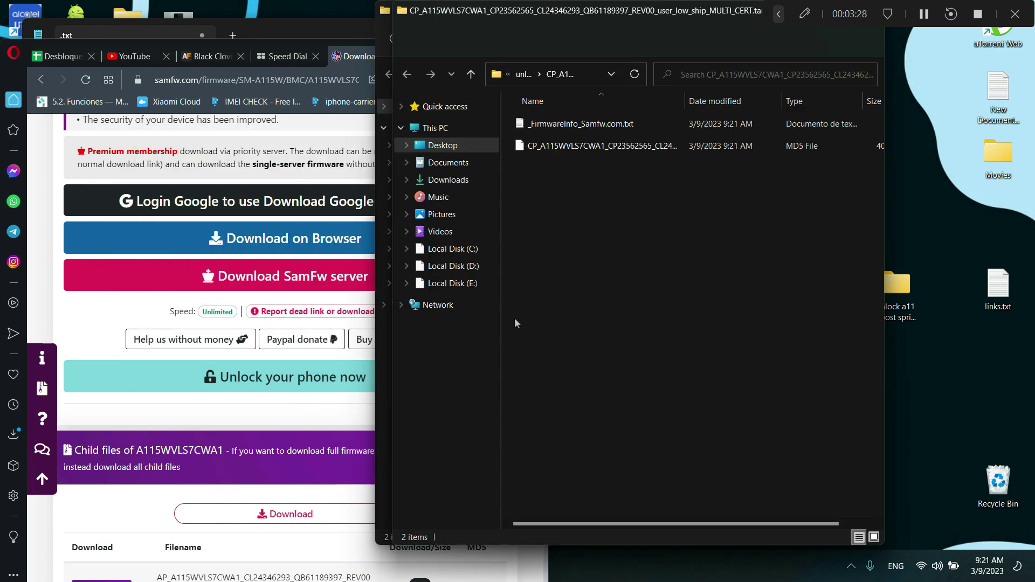
left_click(635, 147)
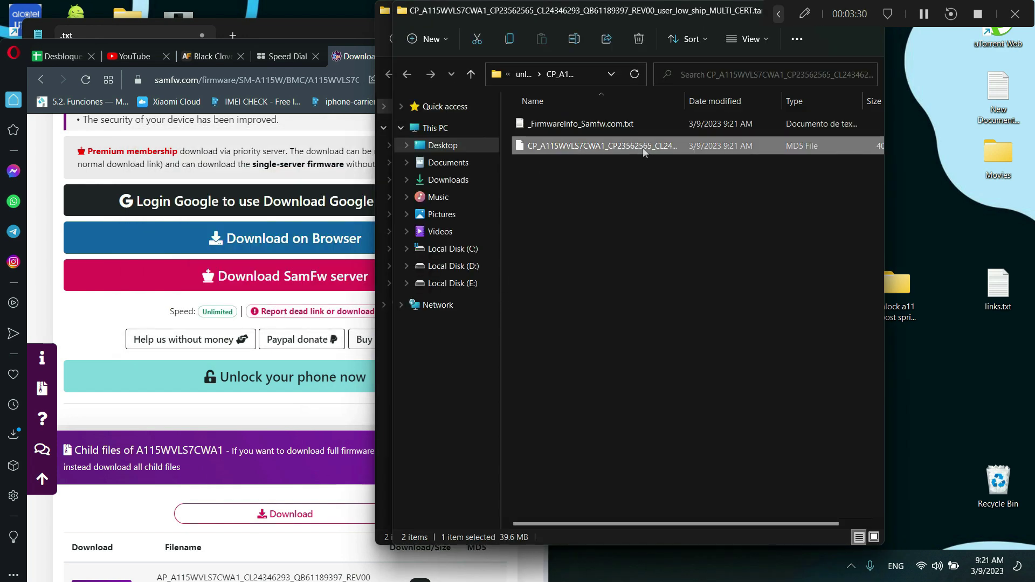
left_click(707, 296)
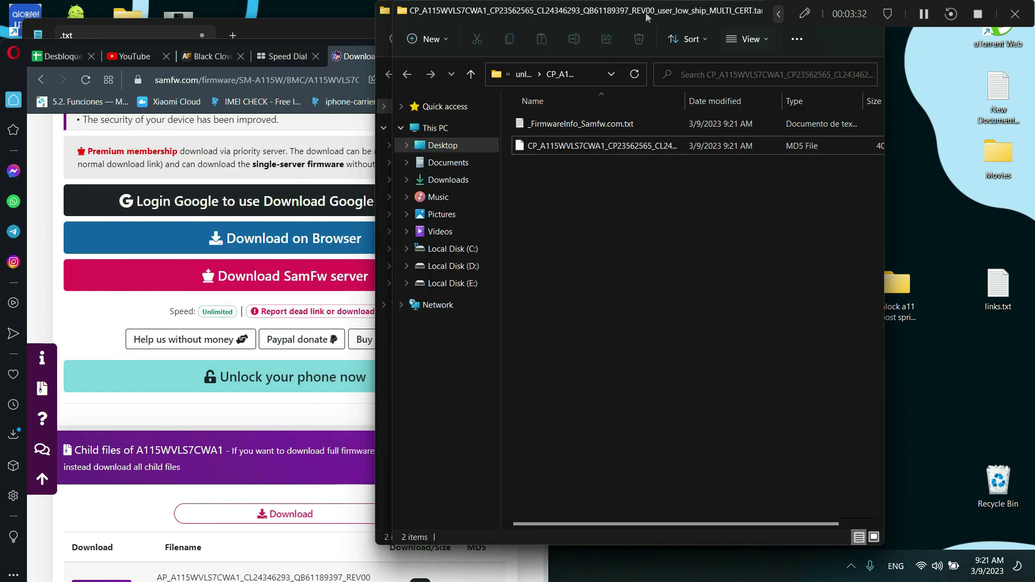
- Move the two overlapping folder windows apart to uncover the browser behind them
double_click(708, 23)
left_click(652, 19)
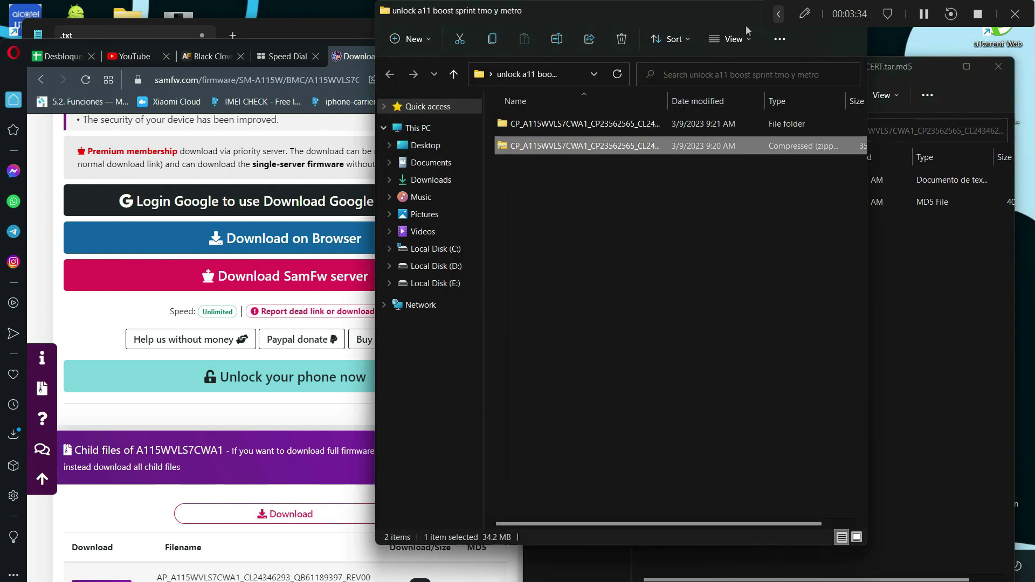
left_click_drag(567, 19, 530, 178)
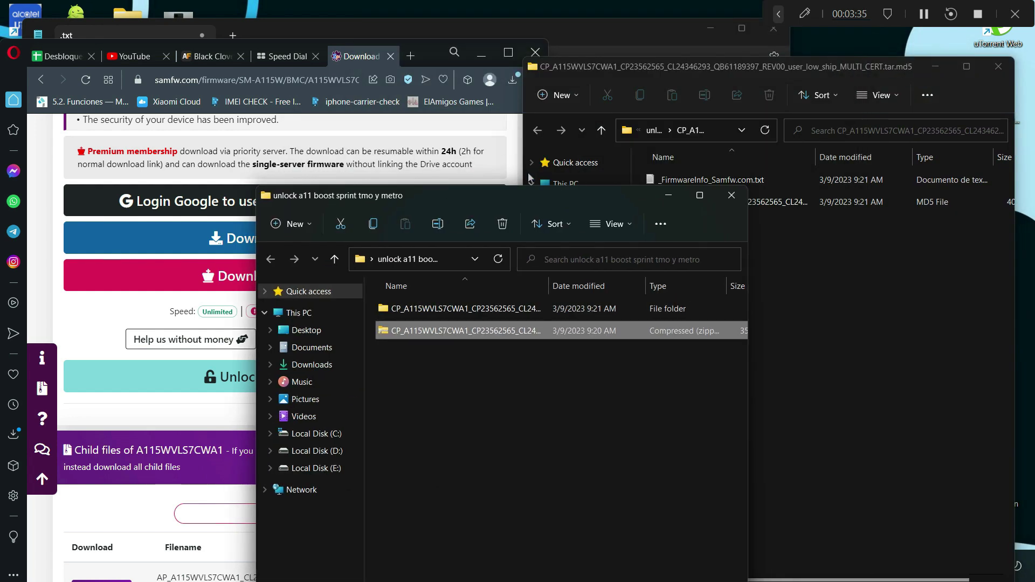
- Maximize the browser and open the Odin download page on the SamFw site
left_click(375, 53)
scroll(442, 161, "up", 10)
left_click(508, 52)
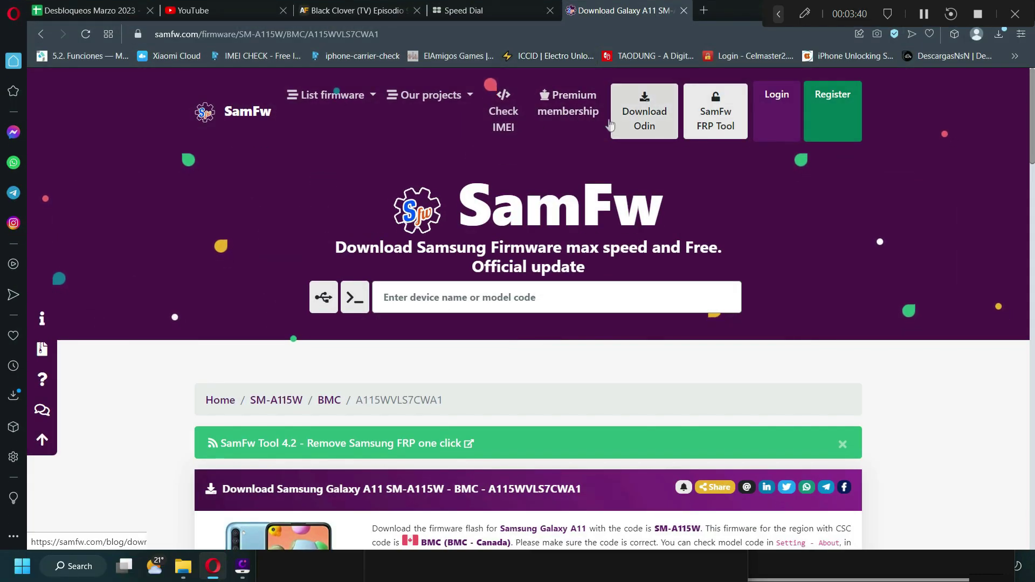
left_click(646, 116)
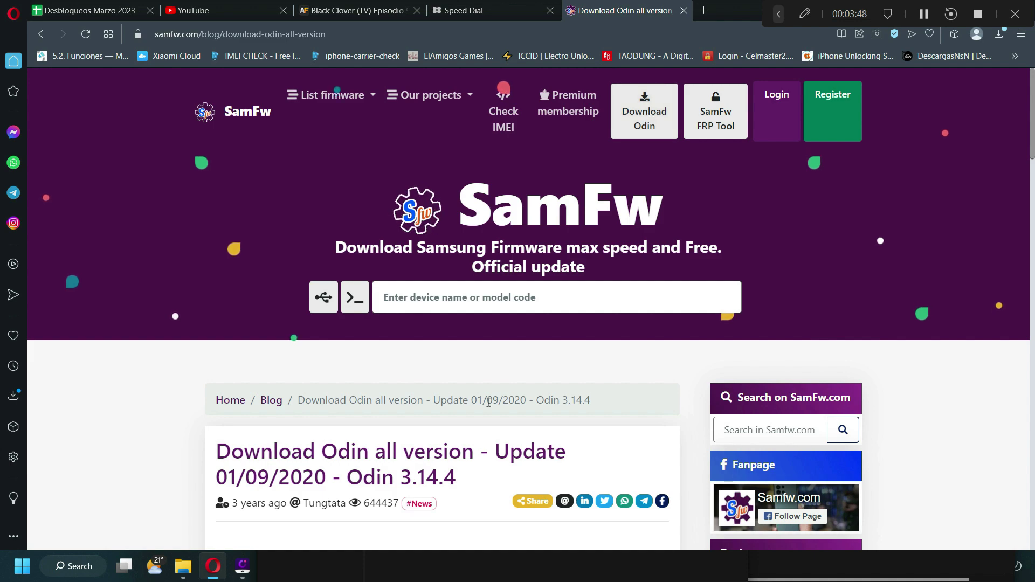
- Find the tool links in the Odin article and download Odin 3.14.4 and the Samsung USB driver
left_click_drag(456, 477, 217, 460)
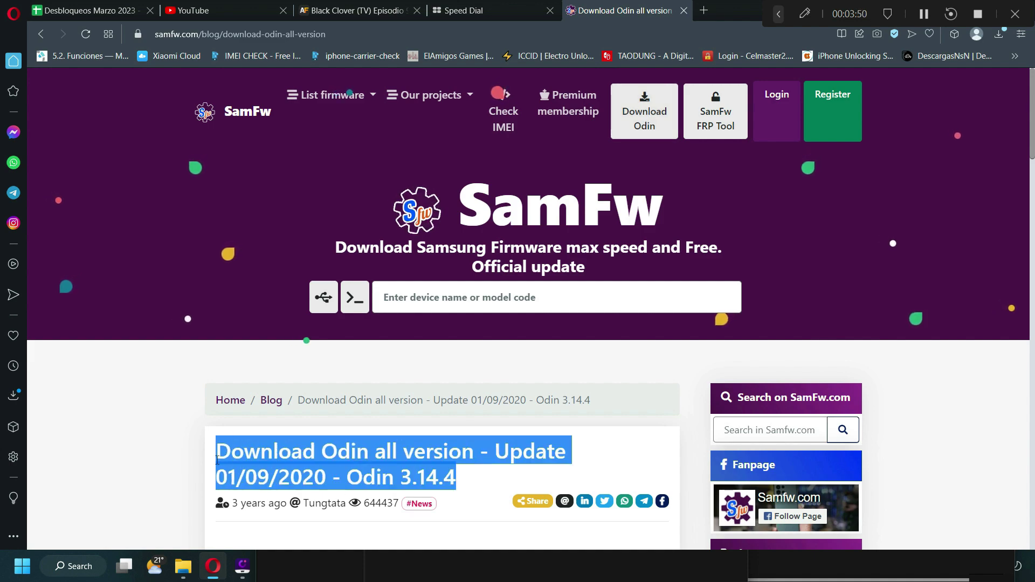
scroll(420, 477, "down", 10)
scroll(422, 477, "down", 20)
scroll(422, 478, "up", 15)
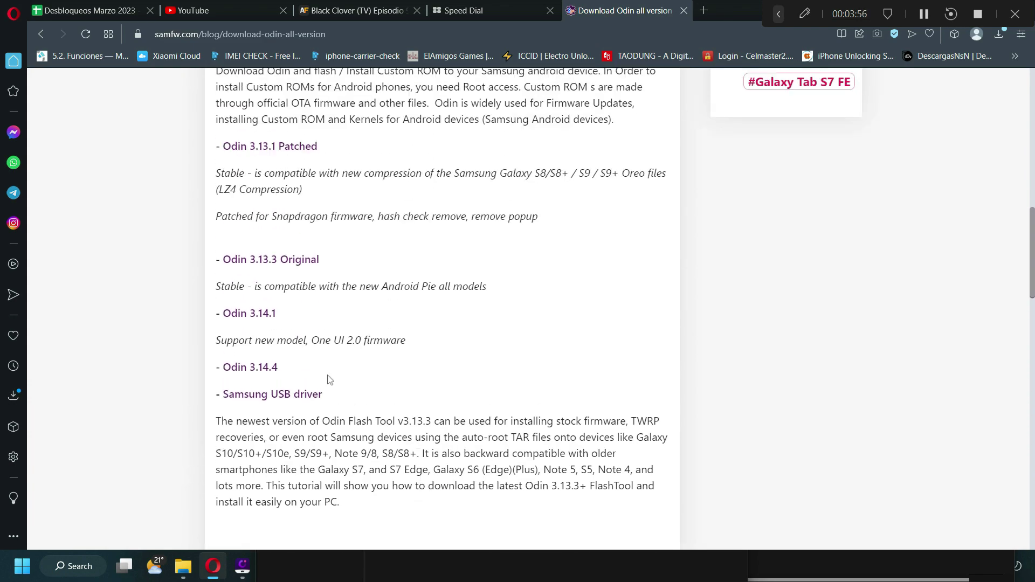
scroll(276, 265, "up", 5)
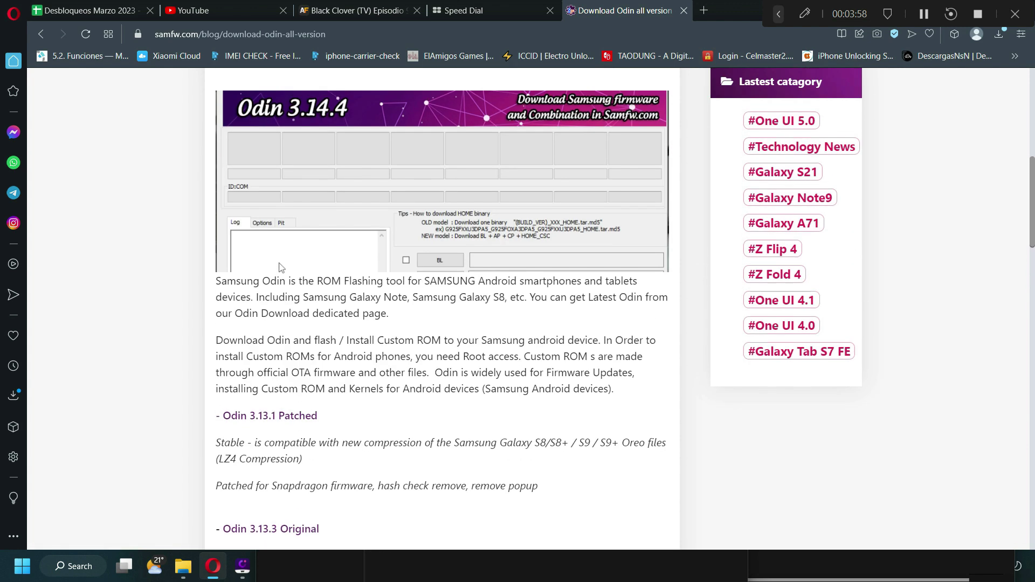
scroll(369, 416, "down", 3)
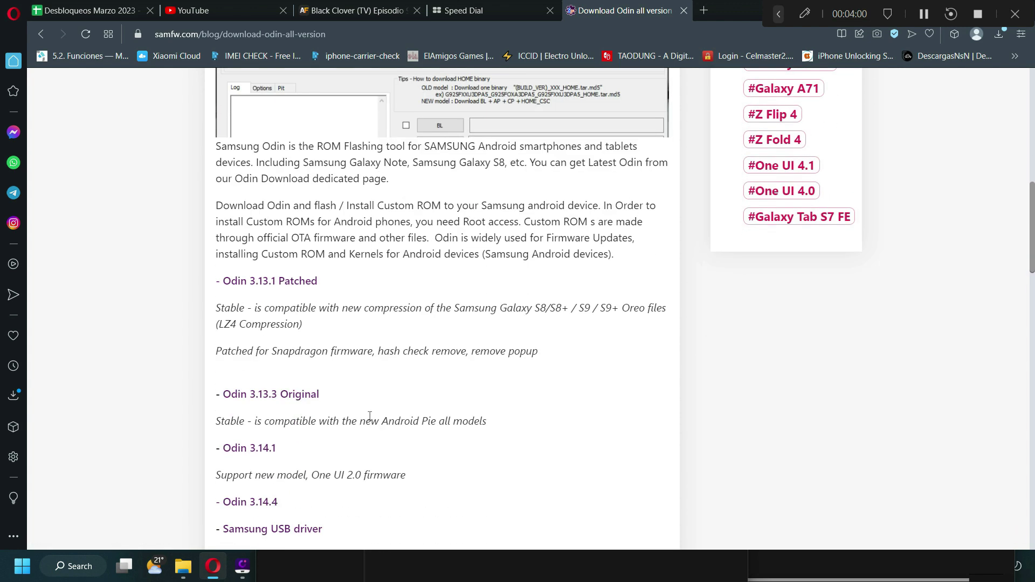
scroll(370, 416, "down", 1)
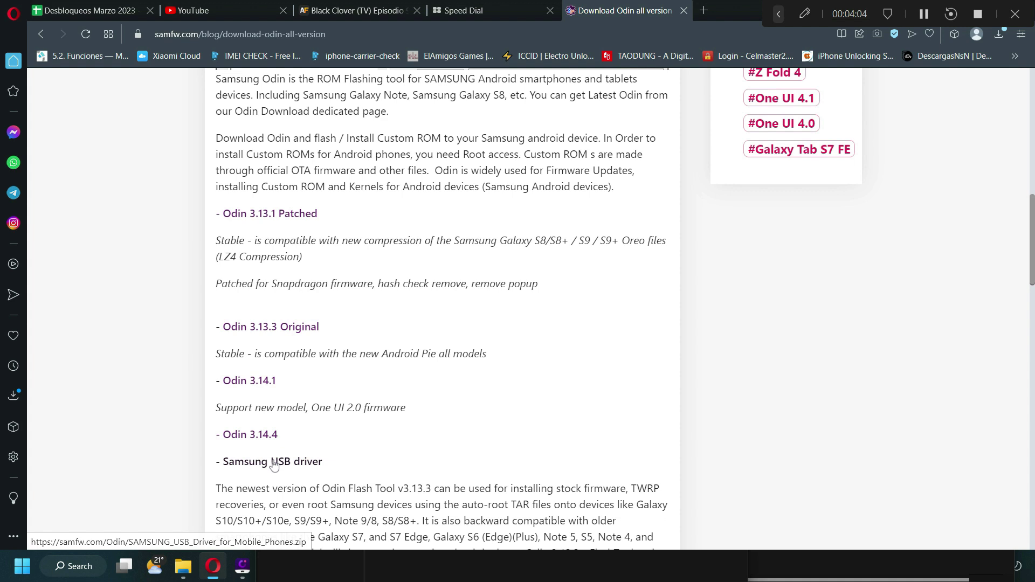
left_click(257, 435)
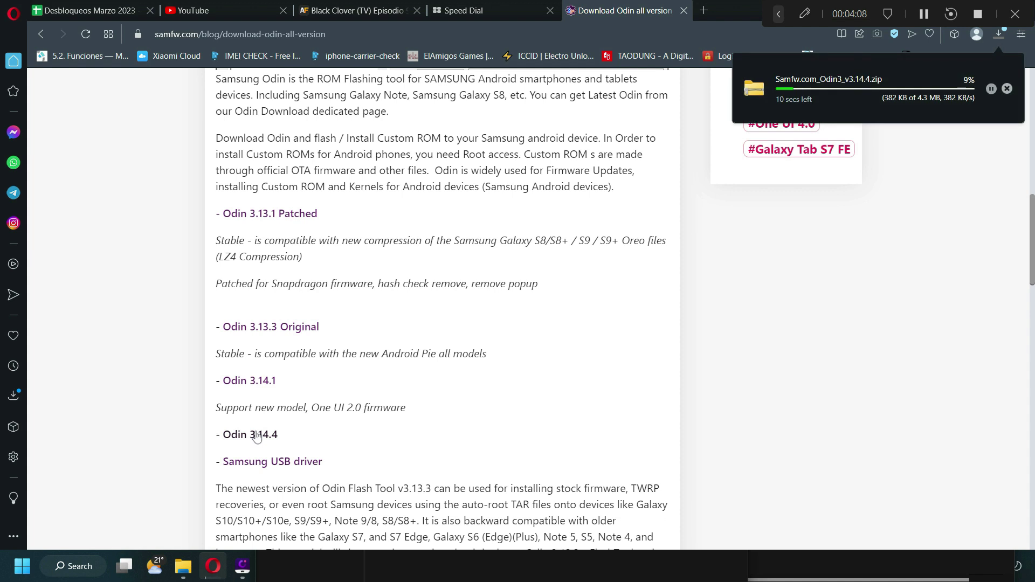
left_click(262, 463)
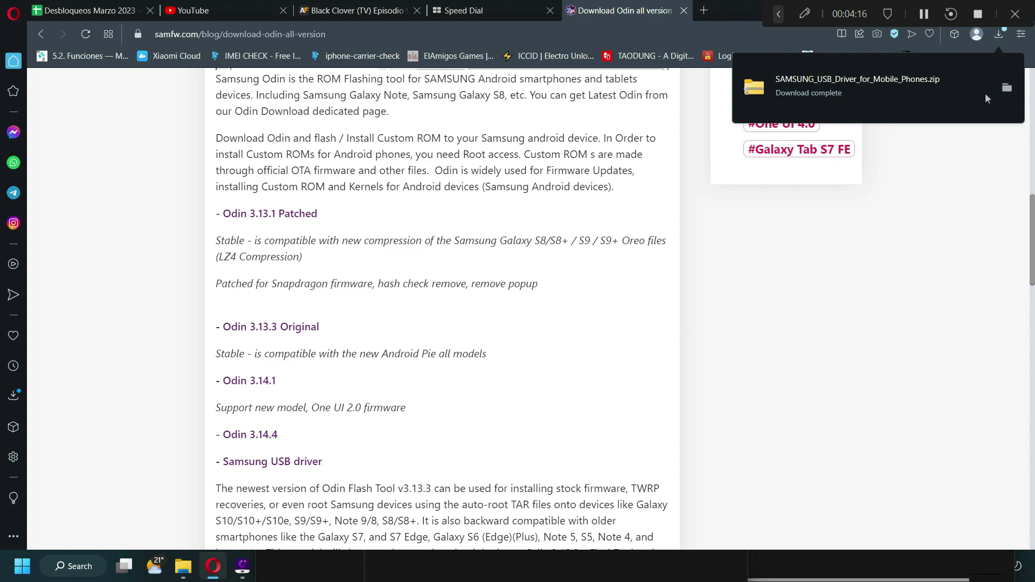
- Show the downloaded SAMSUNG_USB_Driver_for_Mobile_Phones.zip in its folder, cut it for moving and uncover the desktop windows
left_click(1006, 89)
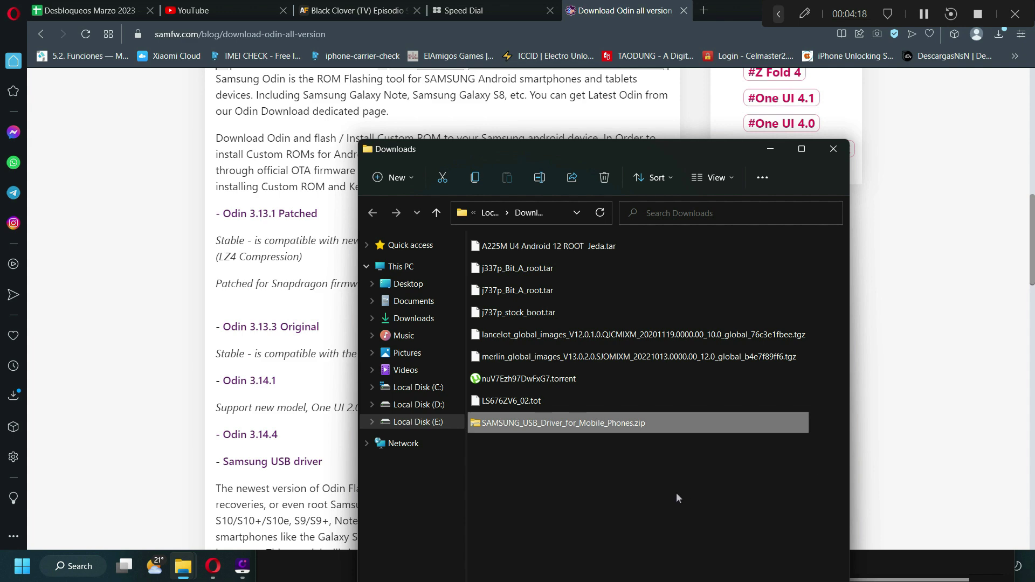
right_click(551, 424)
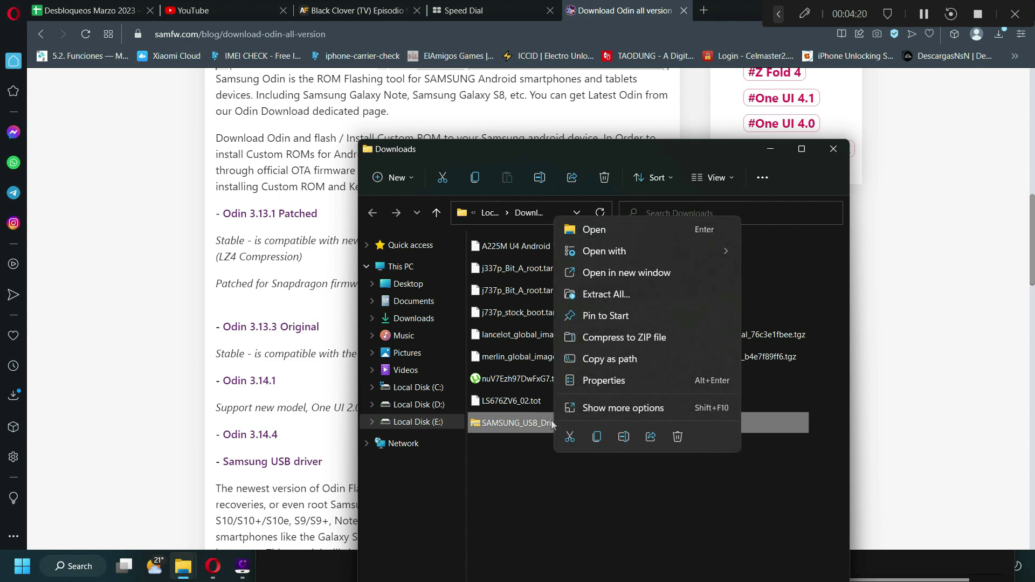
left_click(593, 295)
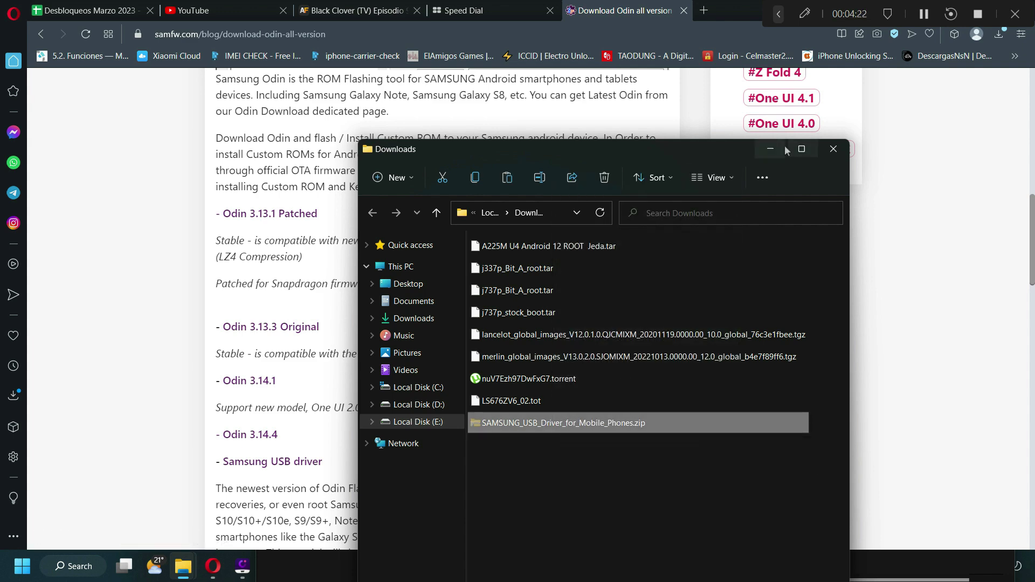
left_click(770, 150)
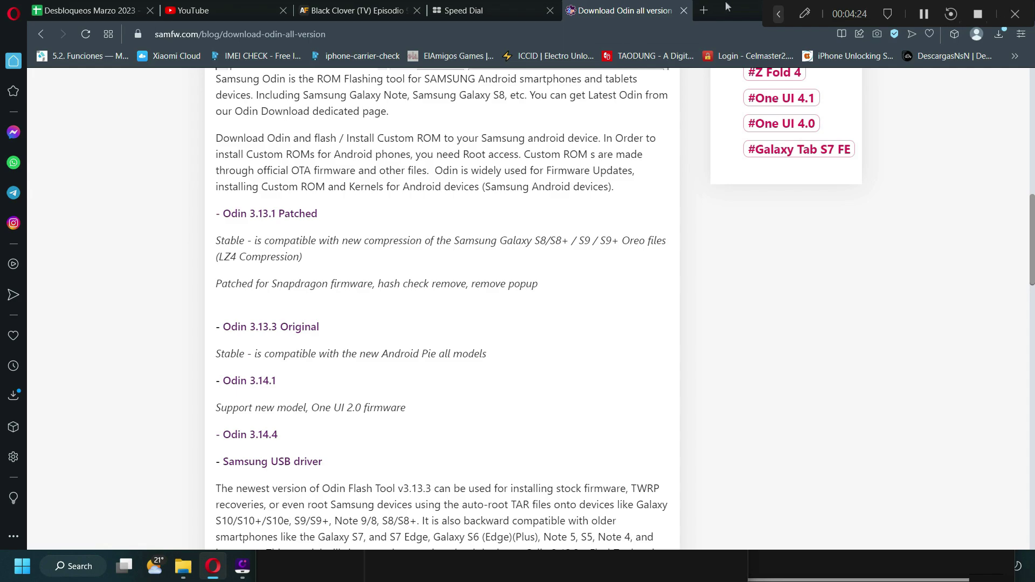
left_click_drag(724, 7, 495, 60)
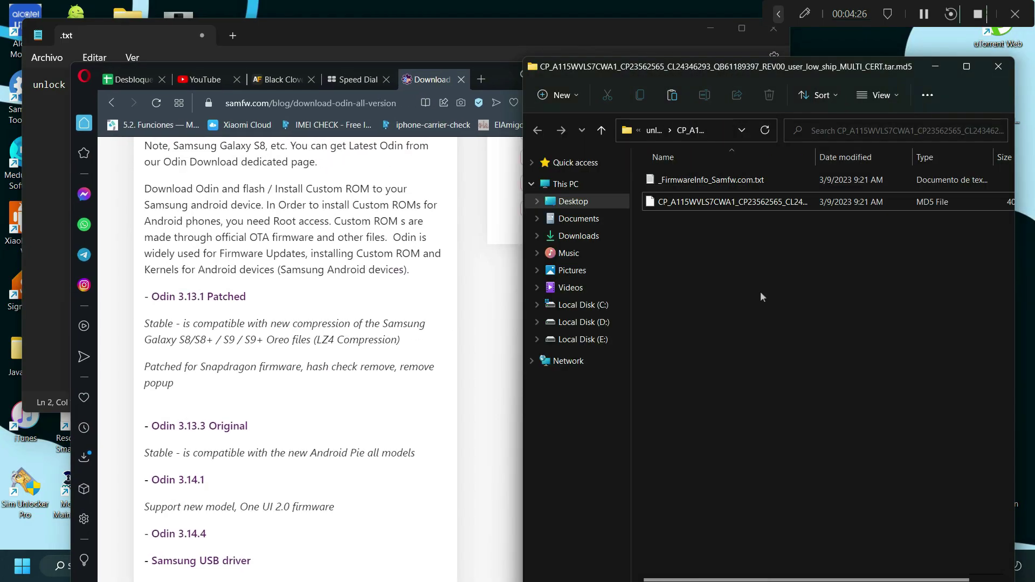
- Go up to the "unlock a11 boost sprint tmo y metro" folder and paste the Samsung USB driver zip there
right_click(709, 268)
left_click(542, 131)
left_click(601, 130)
left_click(732, 254)
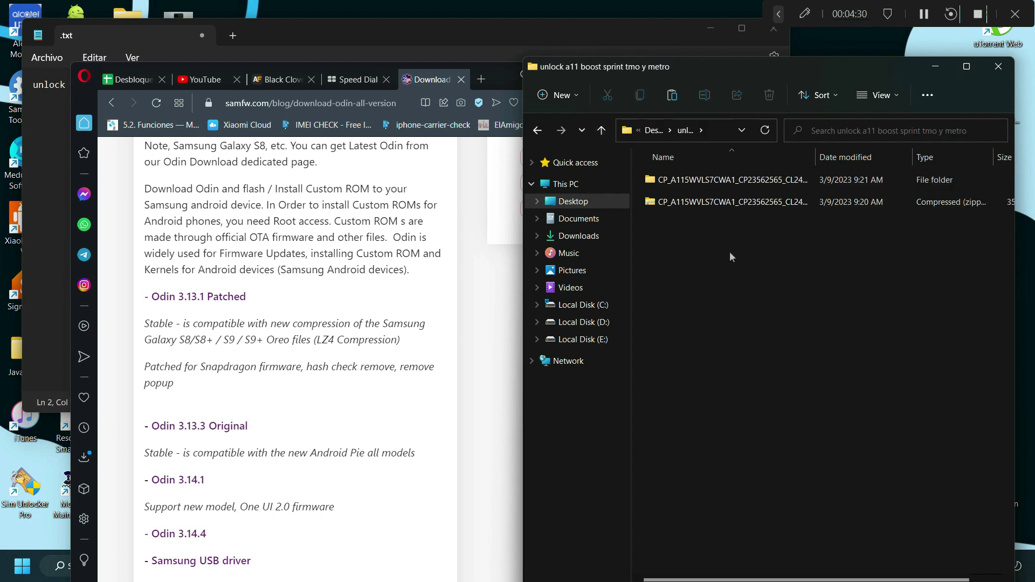
right_click(732, 251)
left_click(751, 268)
- Return to the maximized browser, show the downloaded Samfw.com_Odin3_v3.14.4.zip in its folder and cut it for moving
left_click(495, 290)
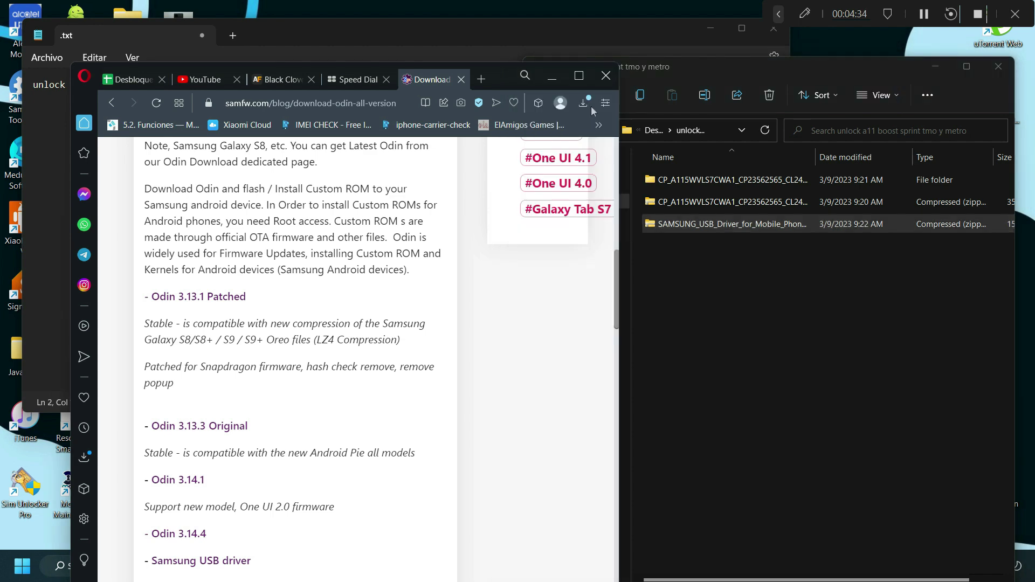
double_click(580, 78)
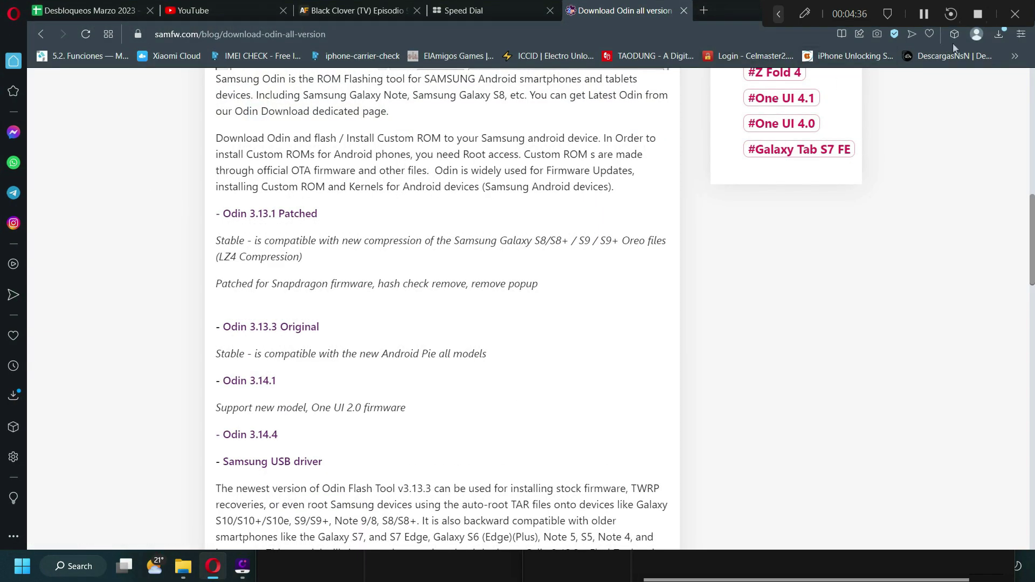
left_click(998, 34)
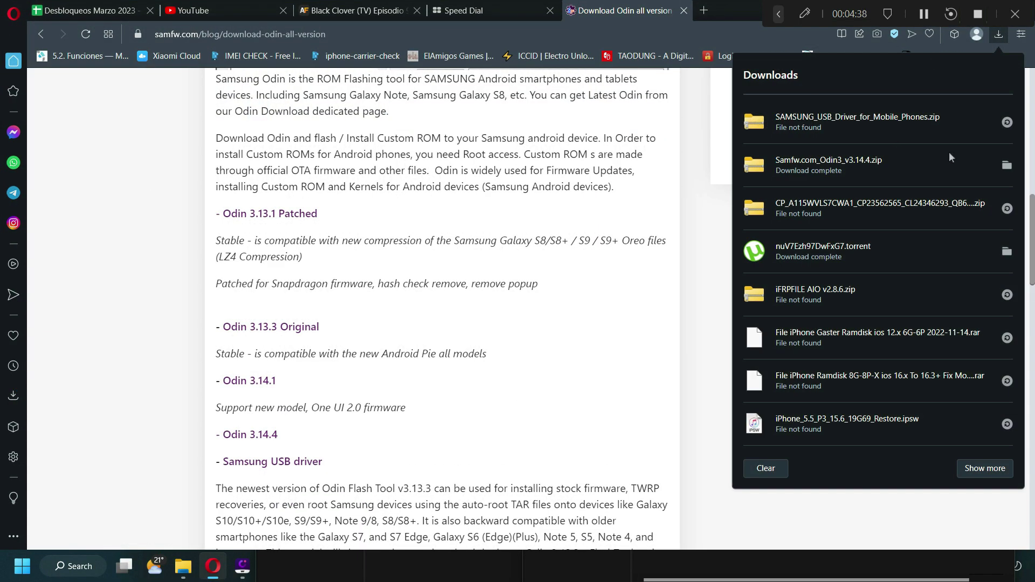
left_click(1006, 165)
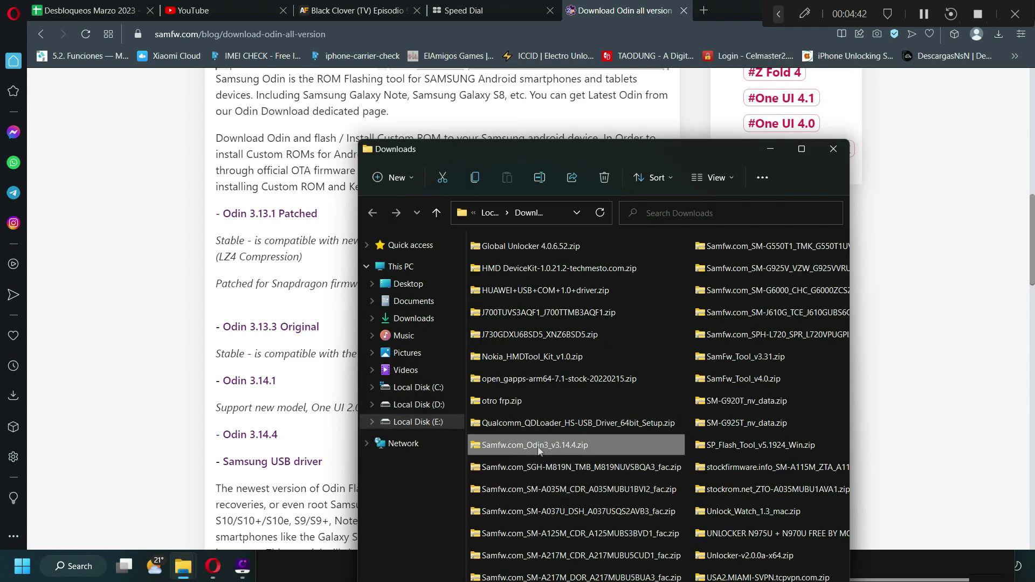
right_click(538, 445)
left_click(557, 463)
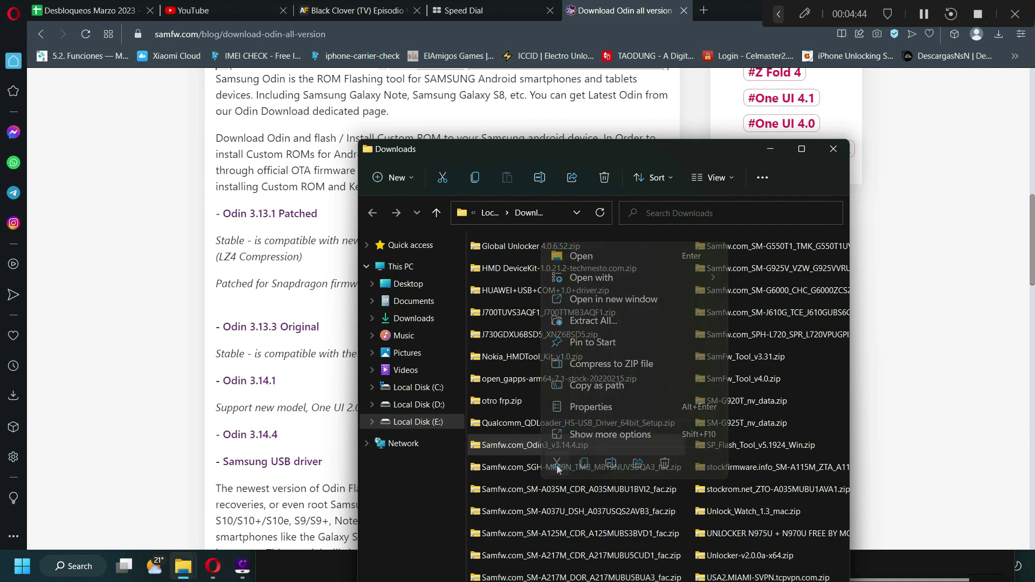
- Paste the Odin zip into the "unlock a11 boost sprint tmo y metro" folder and minimize the browser
left_click(770, 149)
double_click(737, 11)
left_click_drag(675, 59, 352, 149)
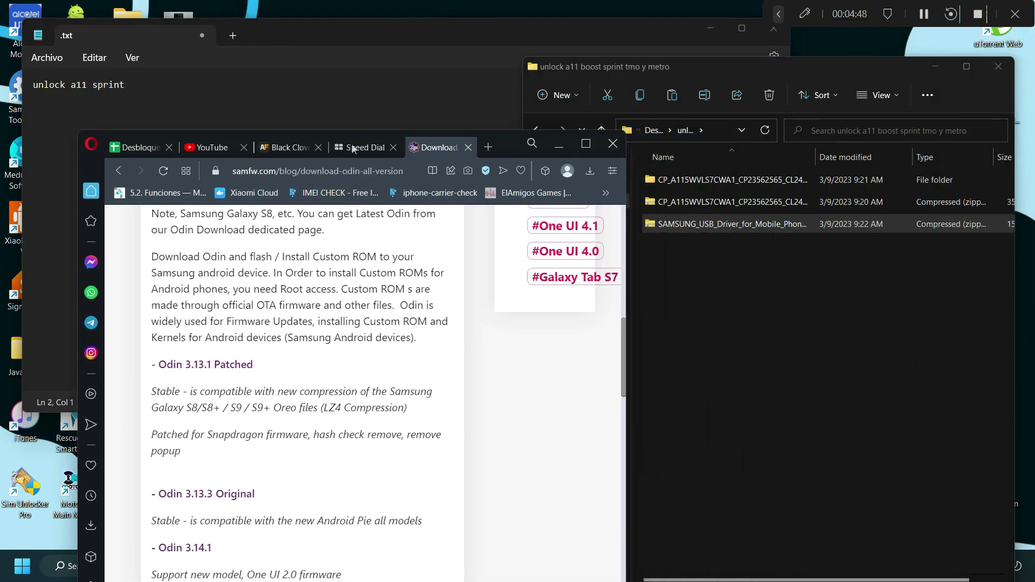
left_click(743, 353)
right_click(766, 332)
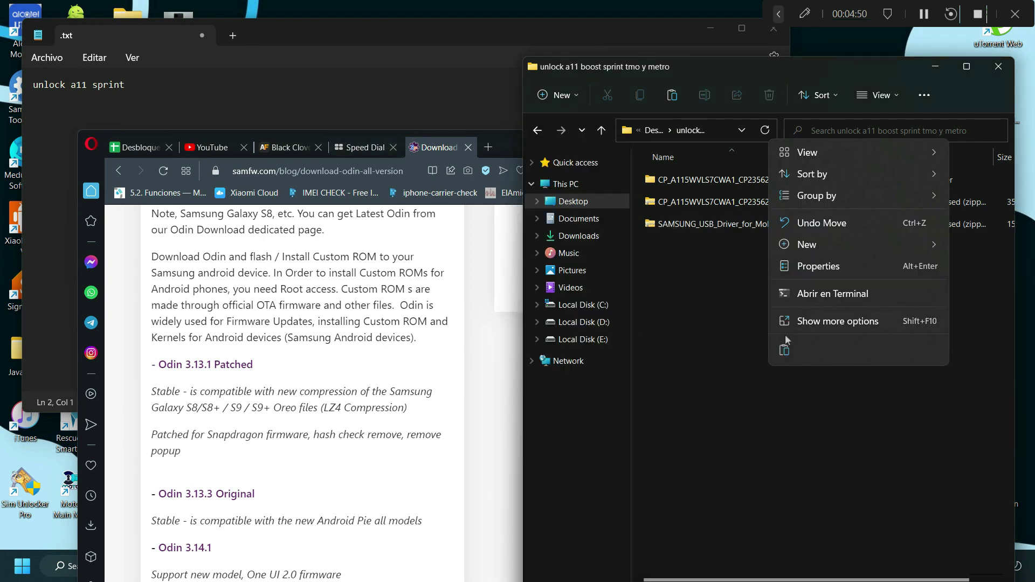
left_click(783, 352)
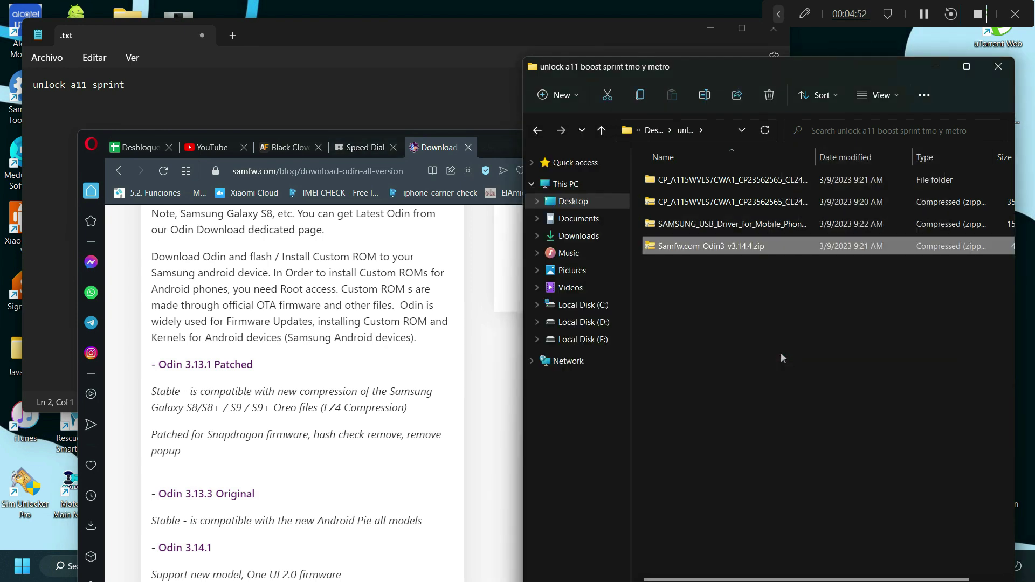
left_click(513, 143)
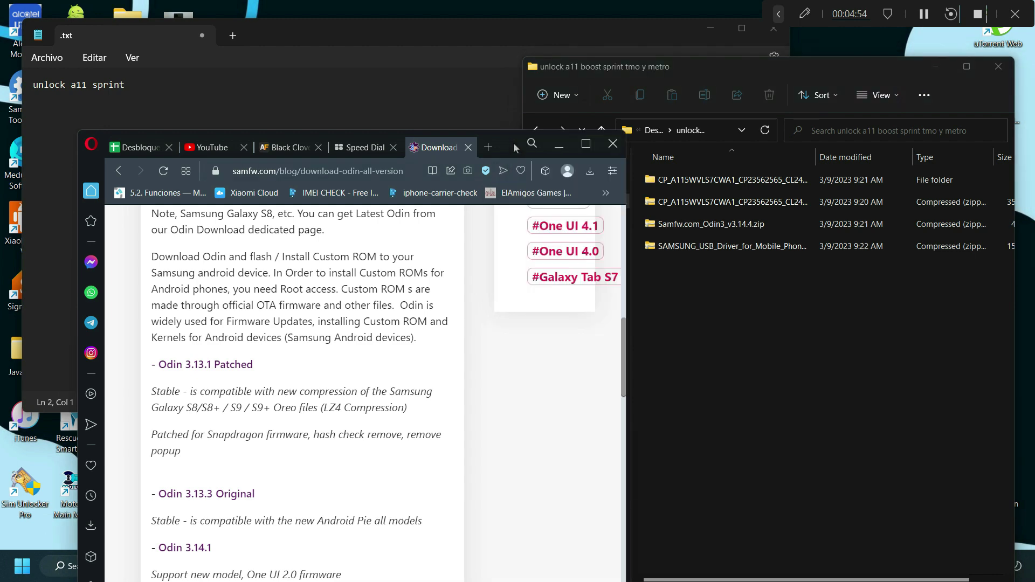
left_click(560, 147)
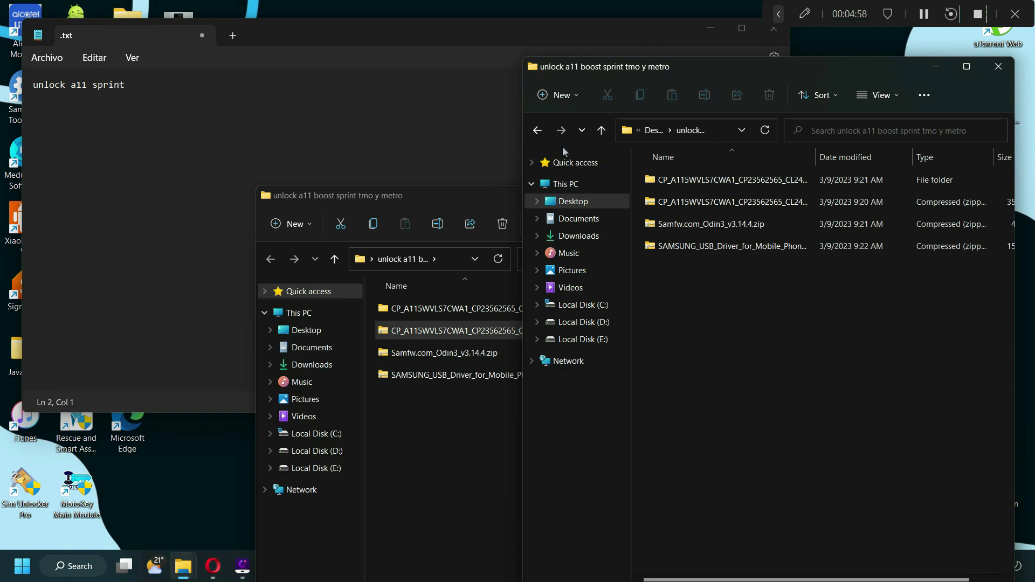
- Minimize the duplicate folder window and shrink the .txt note window so the "unlock a11 boost sprint tmo y metro" folder is uncovered
left_click(457, 195)
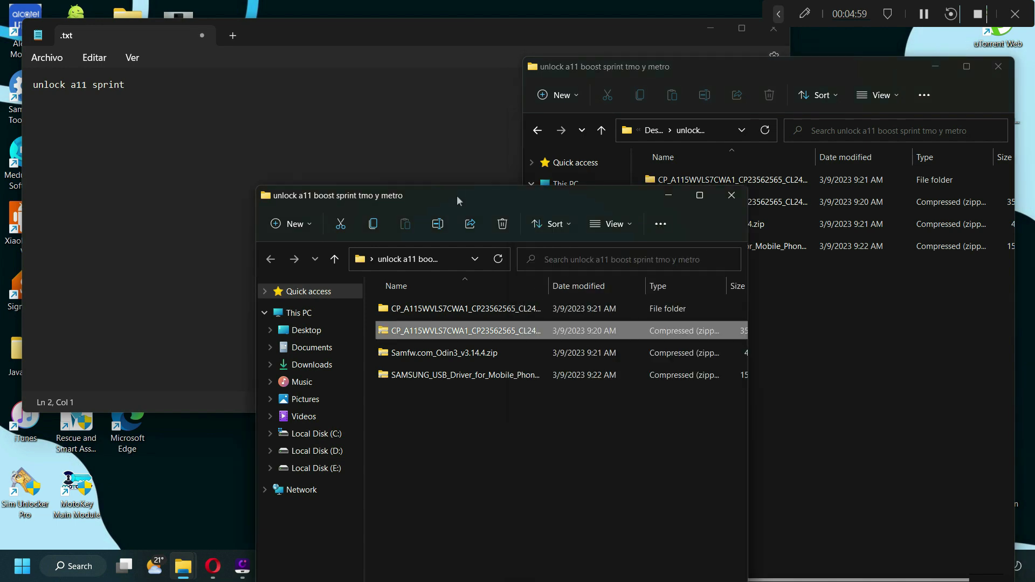
left_click(666, 197)
left_click(337, 205)
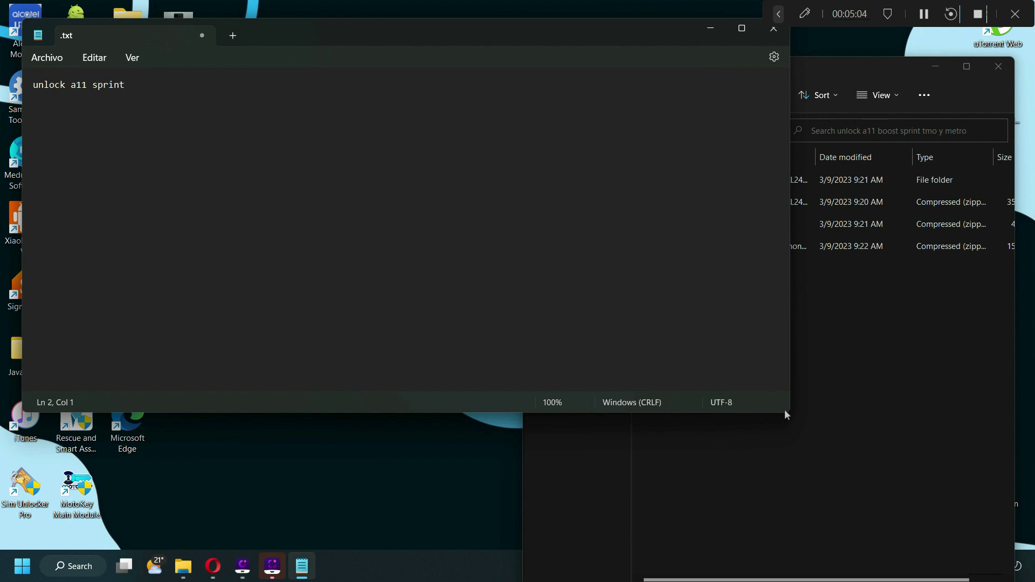
left_click_drag(786, 411, 429, 397)
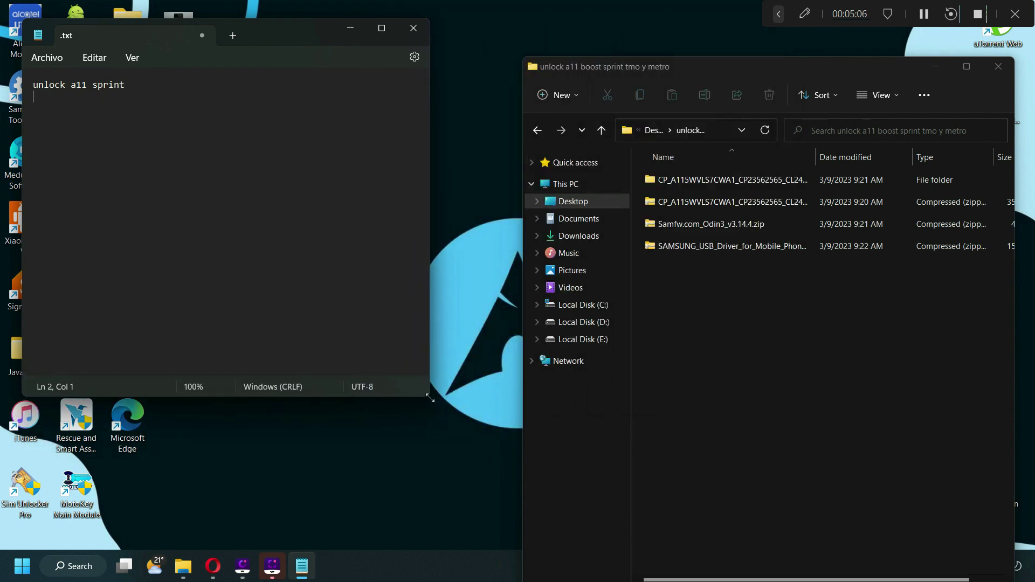
- Extract Samfw.com_Odin3_v3.14.4.zip into the suggested subfolder of "unlock a11 boost sprint tmo y metro" and close the extracted folder's window
left_click(684, 224)
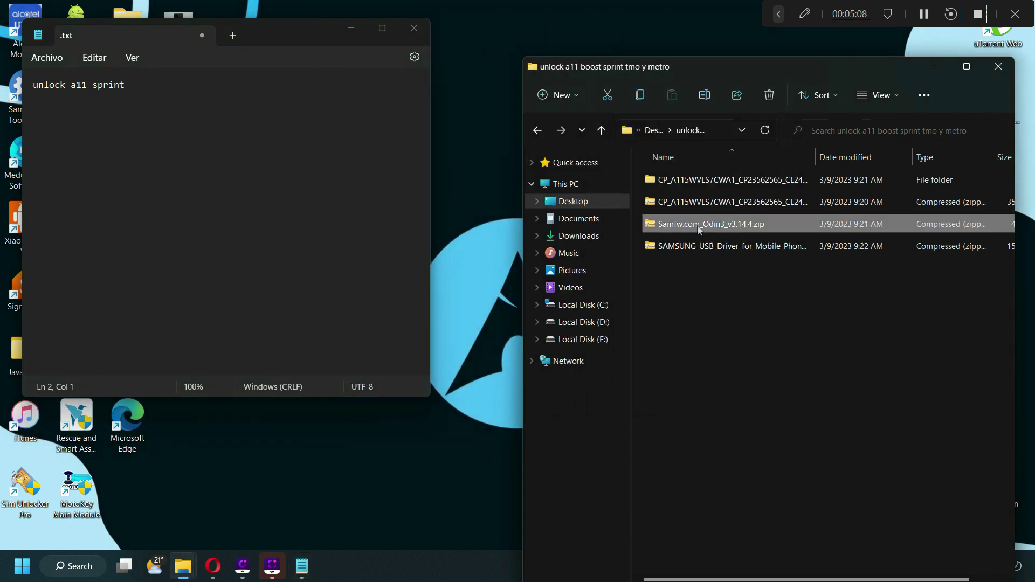
right_click(690, 227)
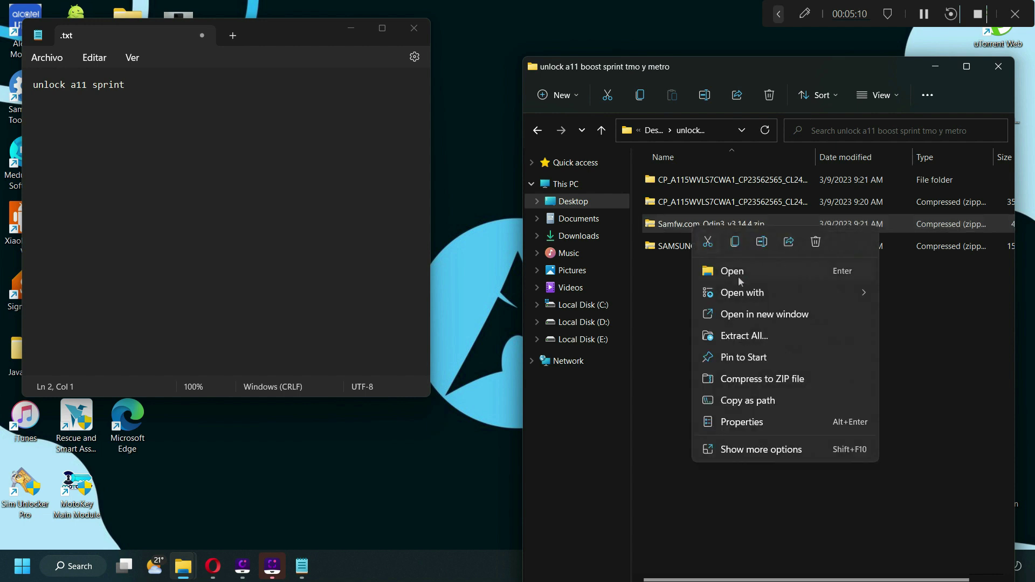
left_click(749, 336)
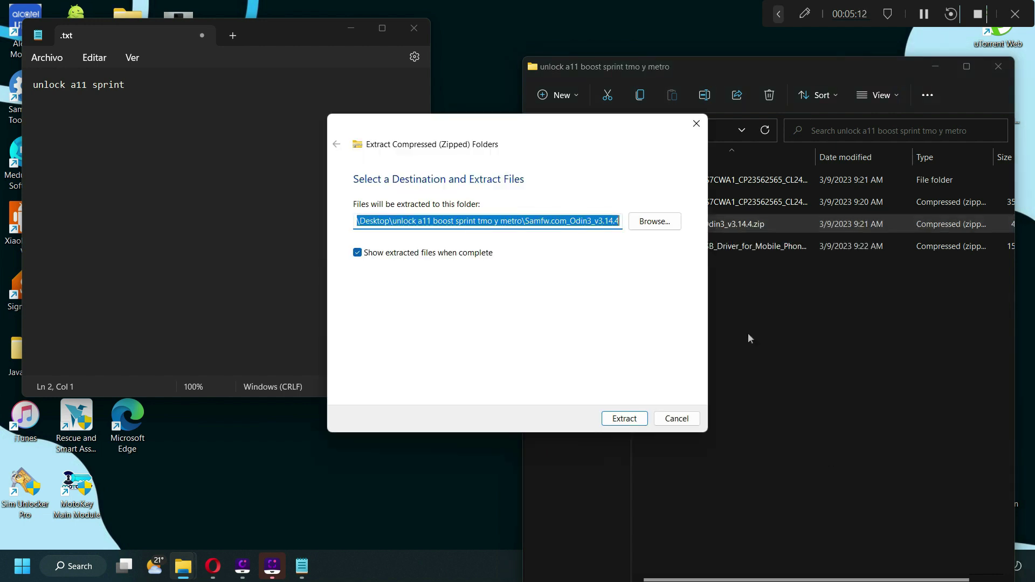
left_click(627, 419)
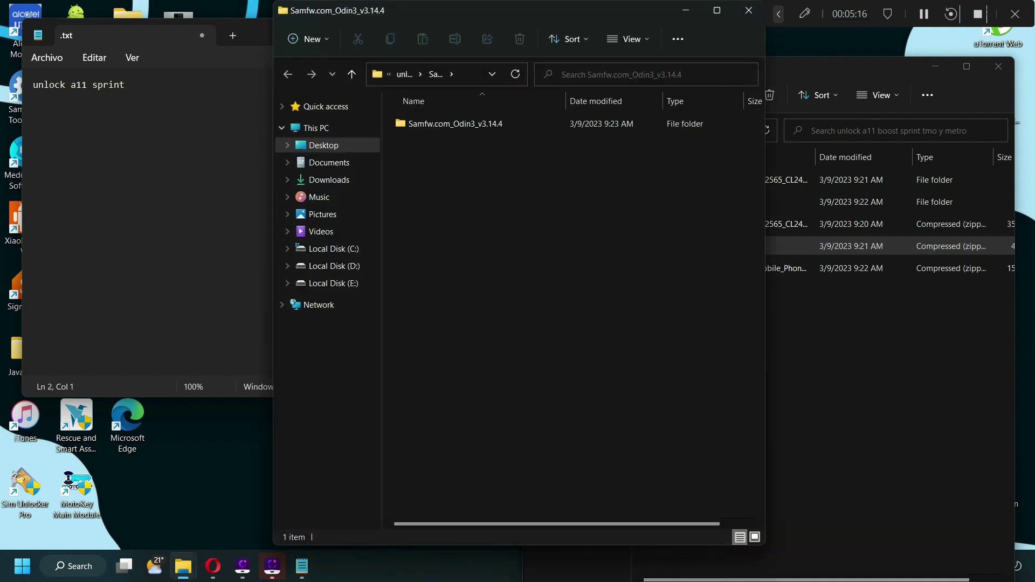
left_click(749, 11)
- Extract the Samsung USB driver zip into its own subfolder, check the extracted installer and close that folder's window
left_click(709, 269)
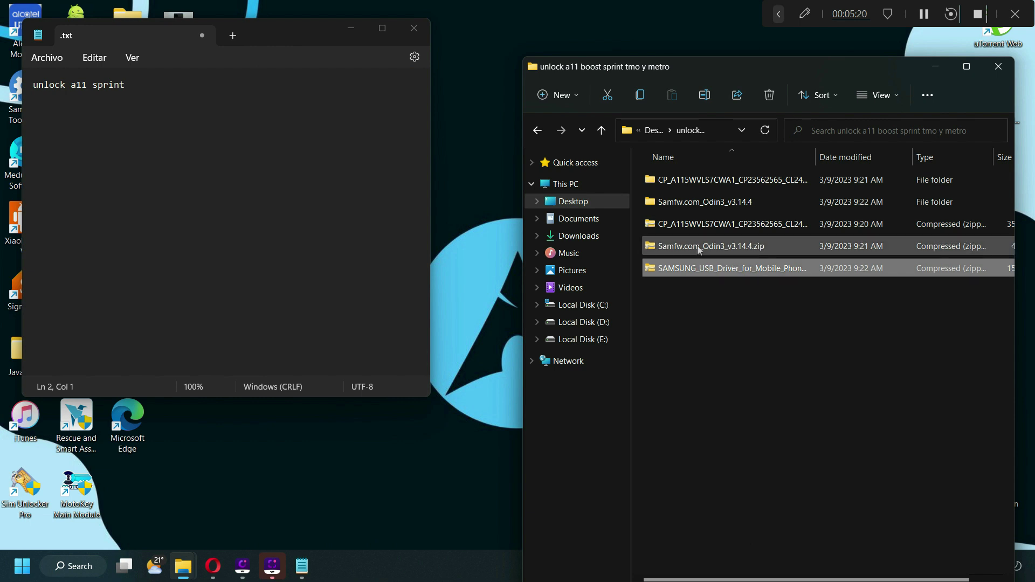
right_click(695, 270)
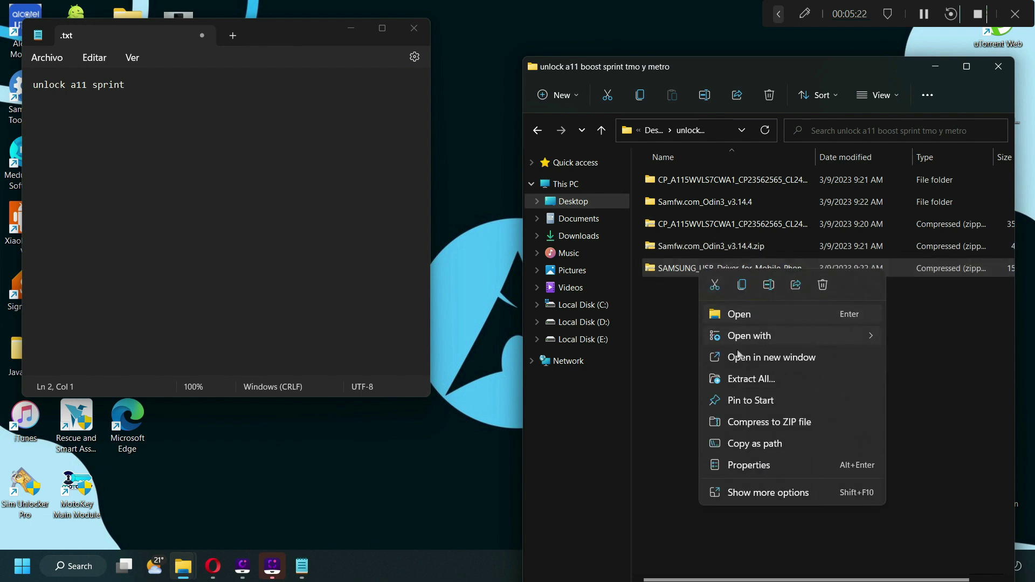
left_click(741, 377)
left_click(626, 419)
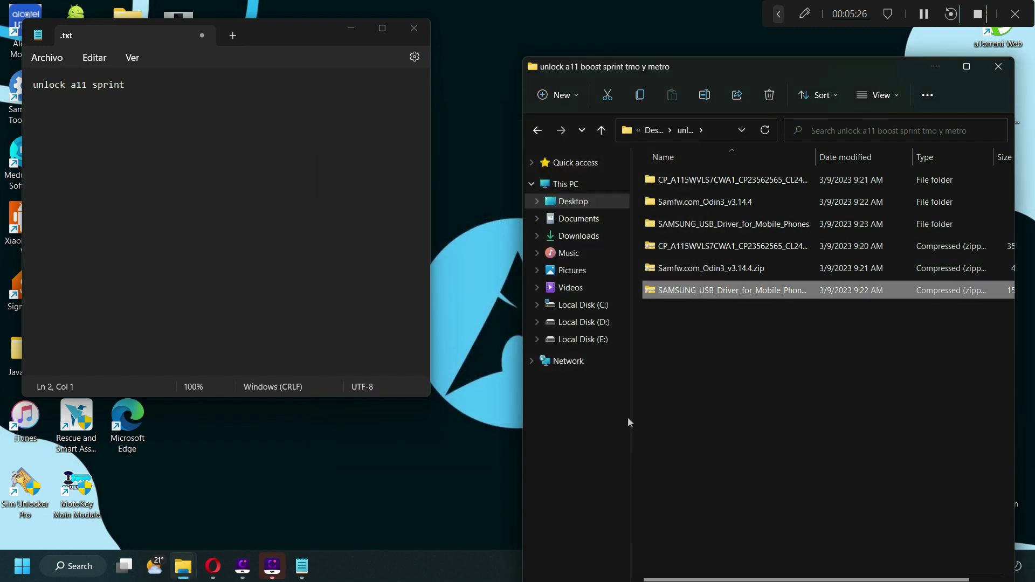
left_click(470, 125)
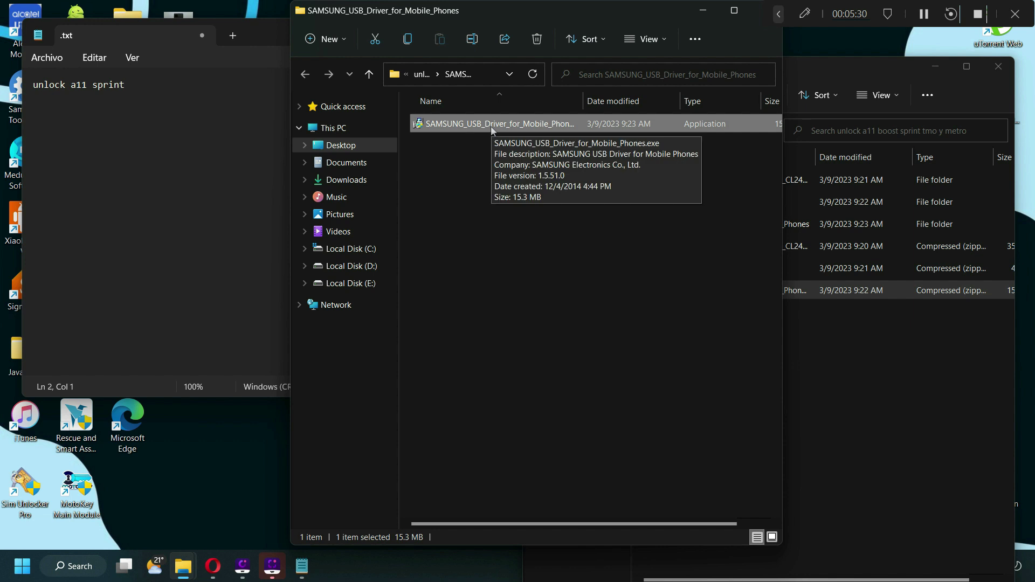
left_click_drag(658, 8, 483, 52)
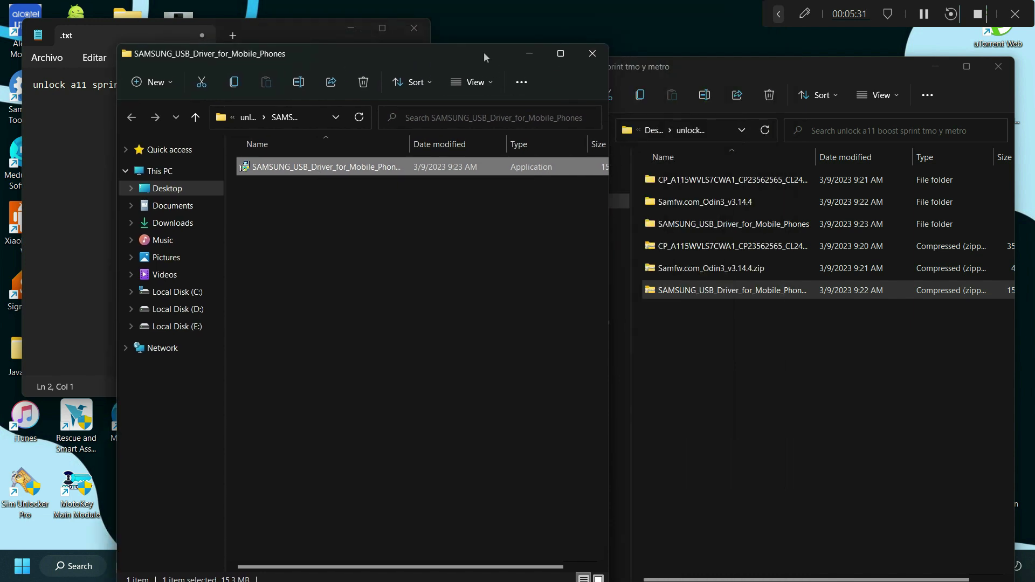
left_click(592, 54)
- Launch Odin3_v3.14.4_Samfw.com.exe from the inner Samfw.com_Odin3_v3.14.4 folder and dismiss its startup message
left_click(693, 203)
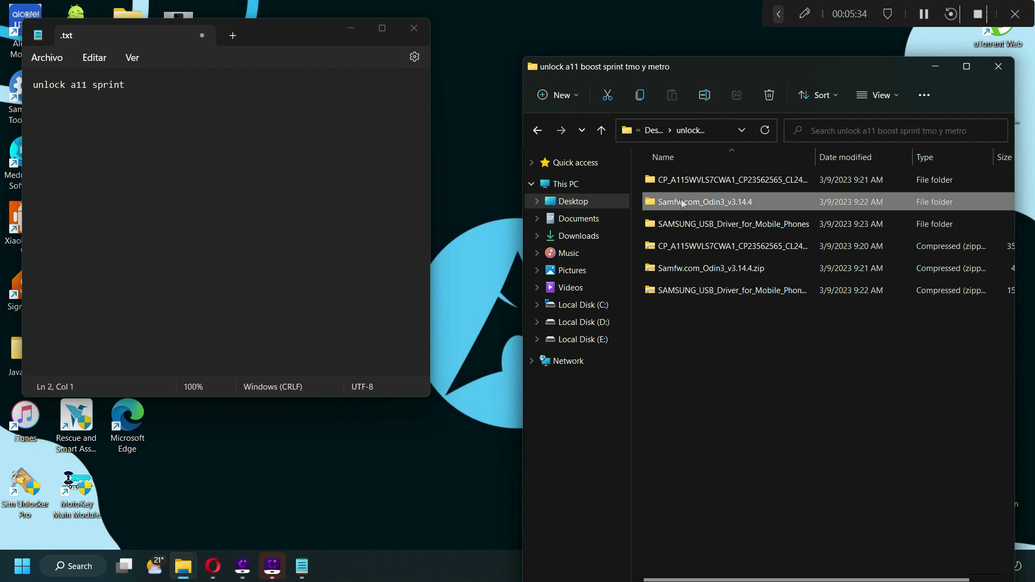
double_click(688, 202)
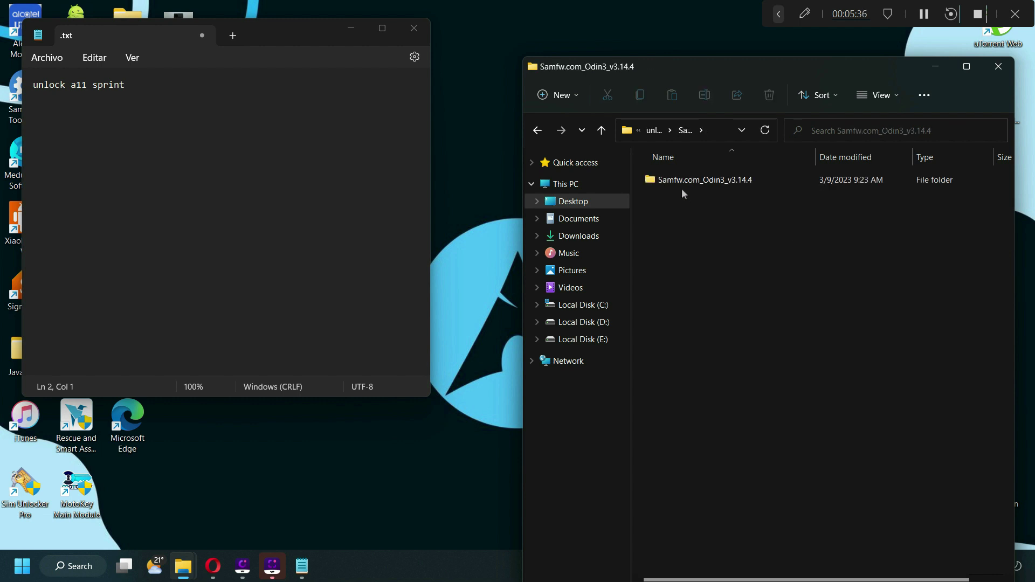
double_click(682, 181)
left_click(678, 225)
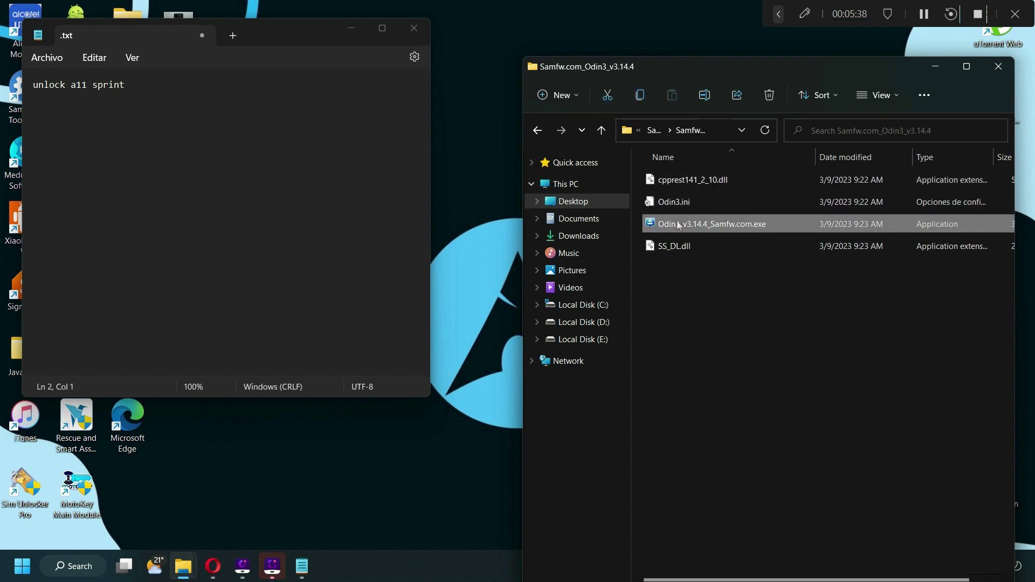
double_click(691, 225)
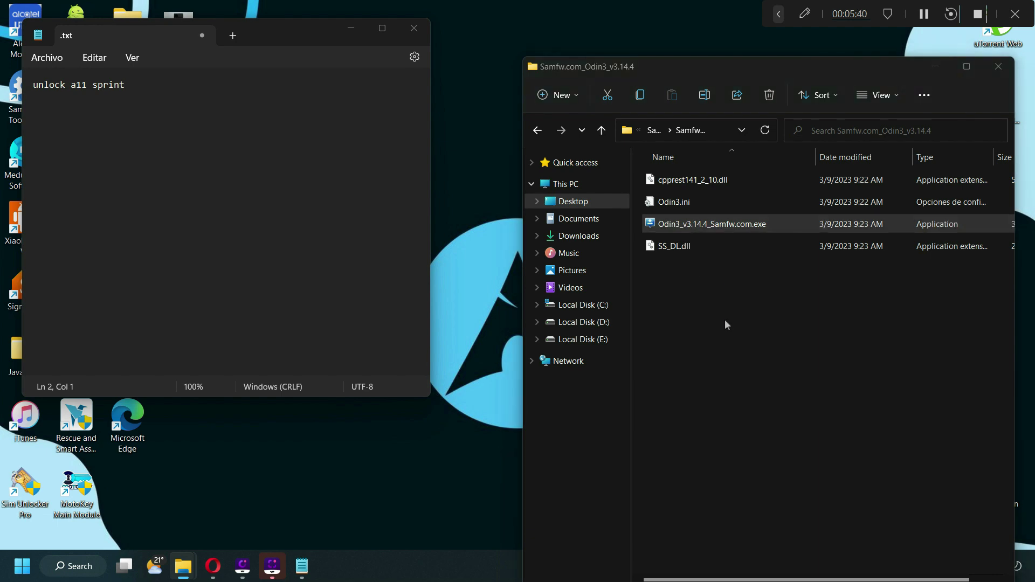
left_click(615, 401)
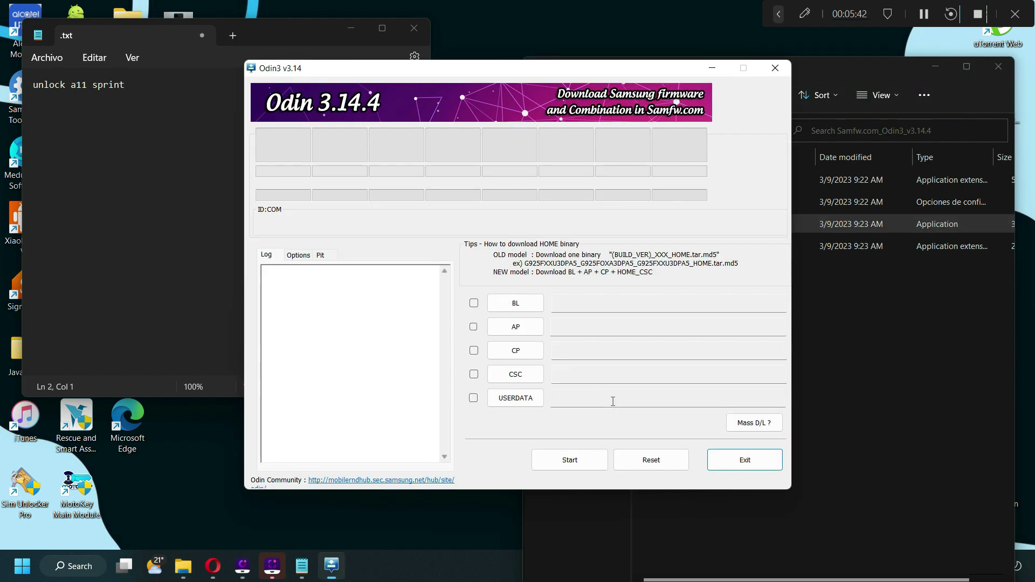
- Load the CP_A115WVLS7CWA1 MD5 file from its folder inside the desktop folder "unlock a11 boost sprint tmo y metro" into Odin's CP slot
left_click(518, 352)
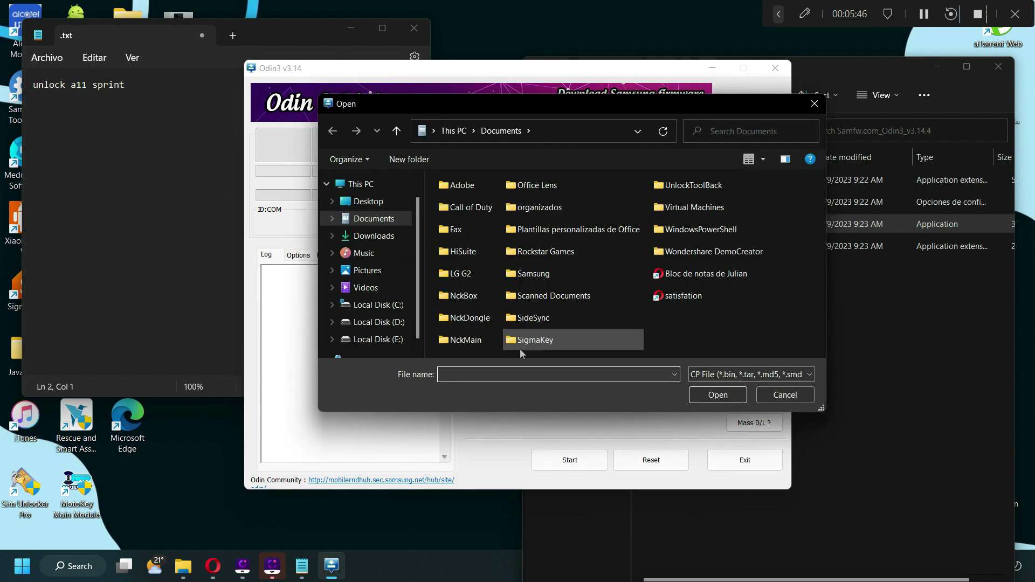
left_click(370, 202)
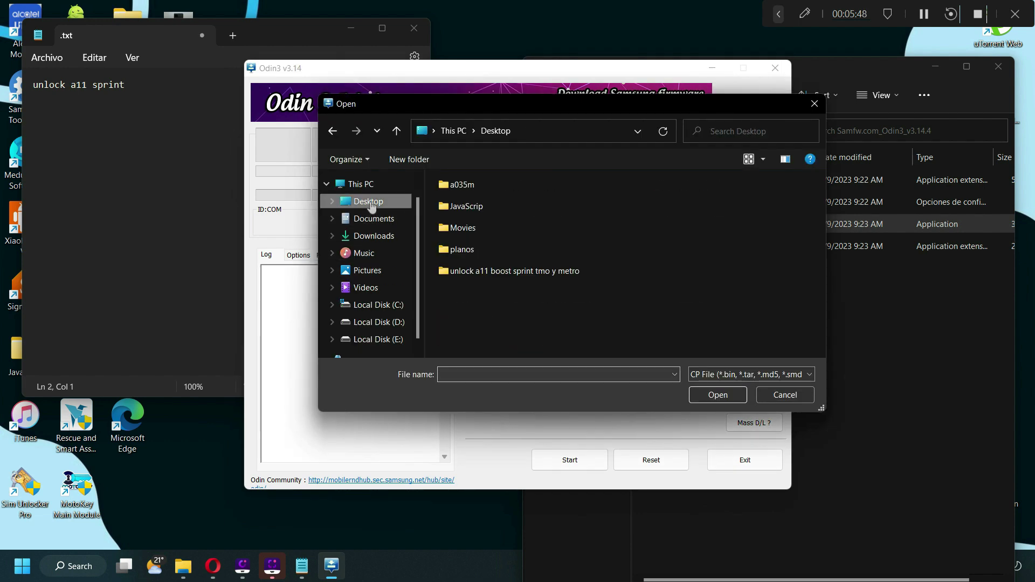
left_click(483, 276)
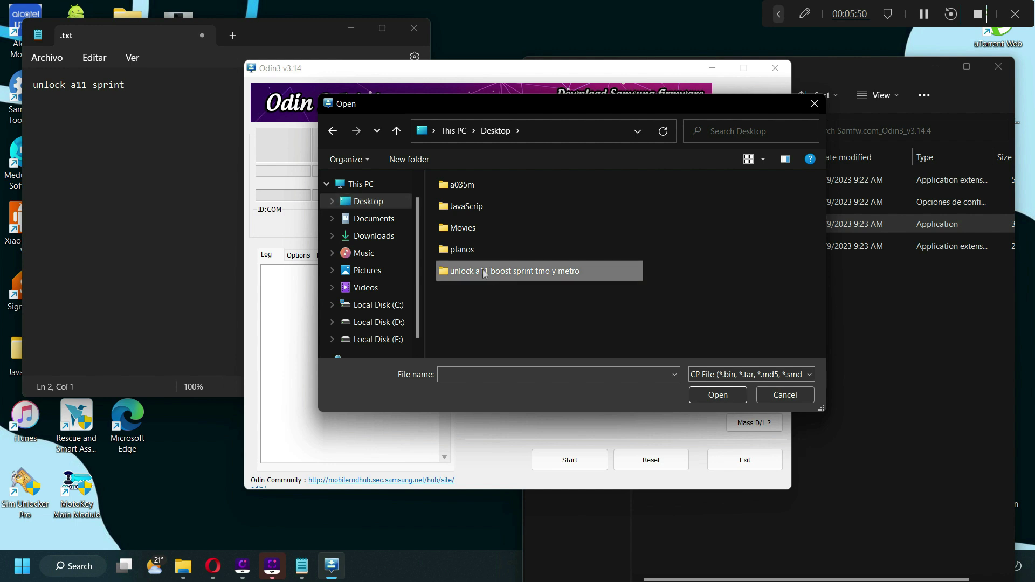
double_click(483, 272)
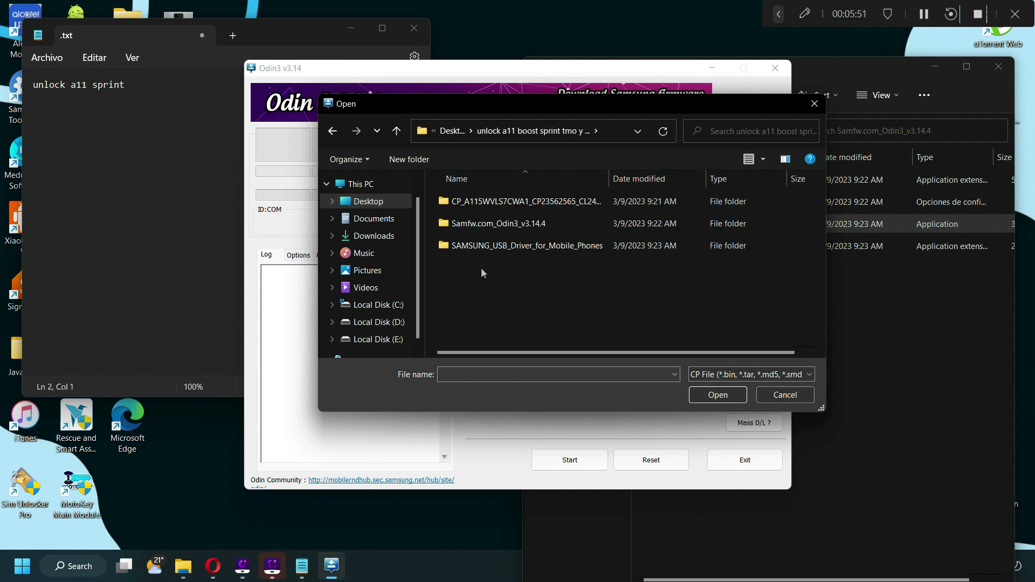
double_click(470, 200)
double_click(514, 205)
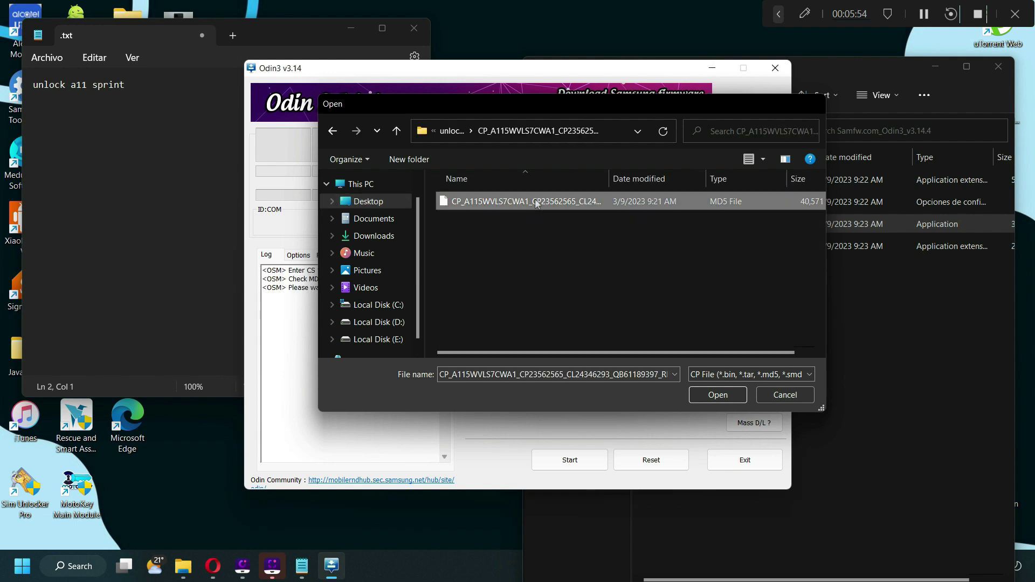